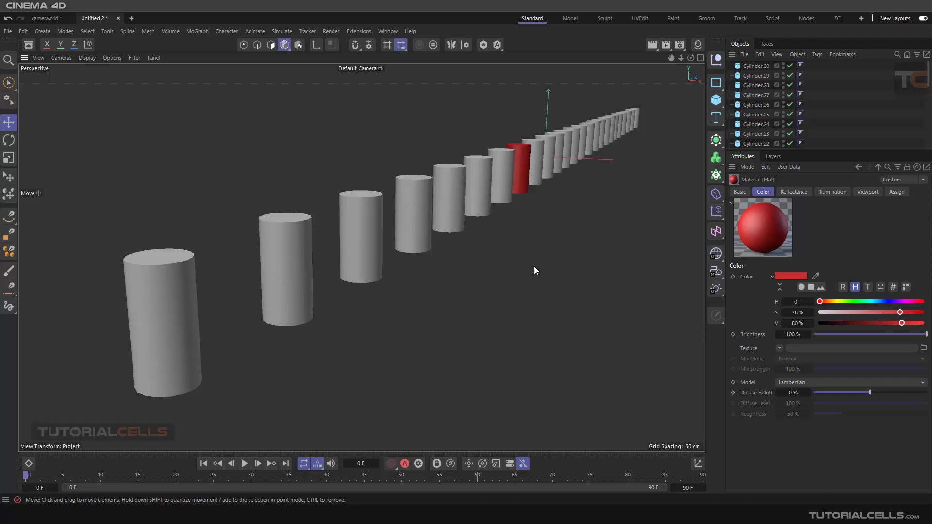
# Step: View the gnome, billiard-ball and stormtrooper shallow-focus reference photos, then return to Cinema 4D
pyautogui.moveTo(488, 515)
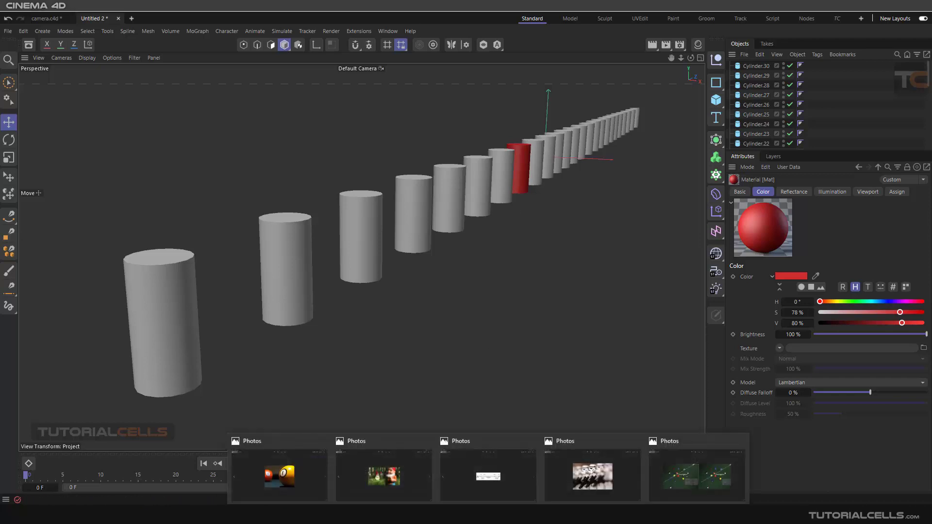
pyautogui.click(396, 484)
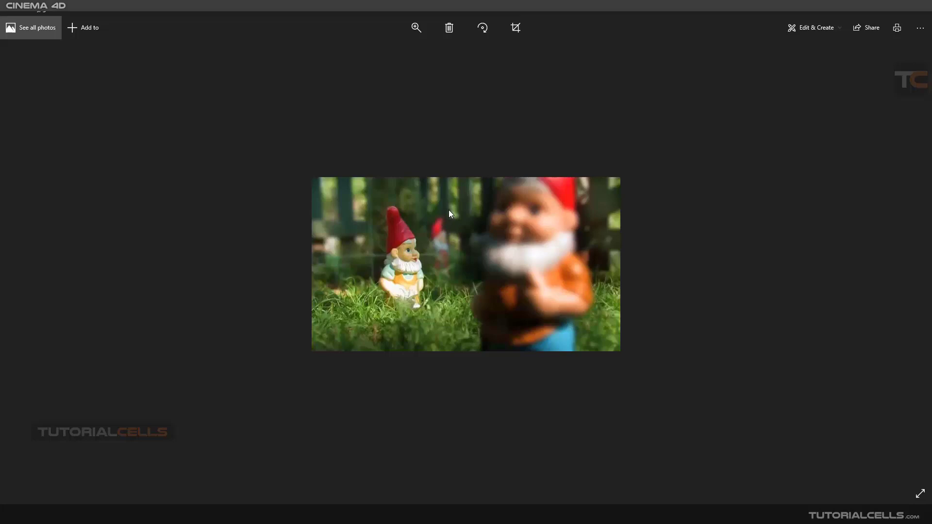
pyautogui.moveTo(488, 515)
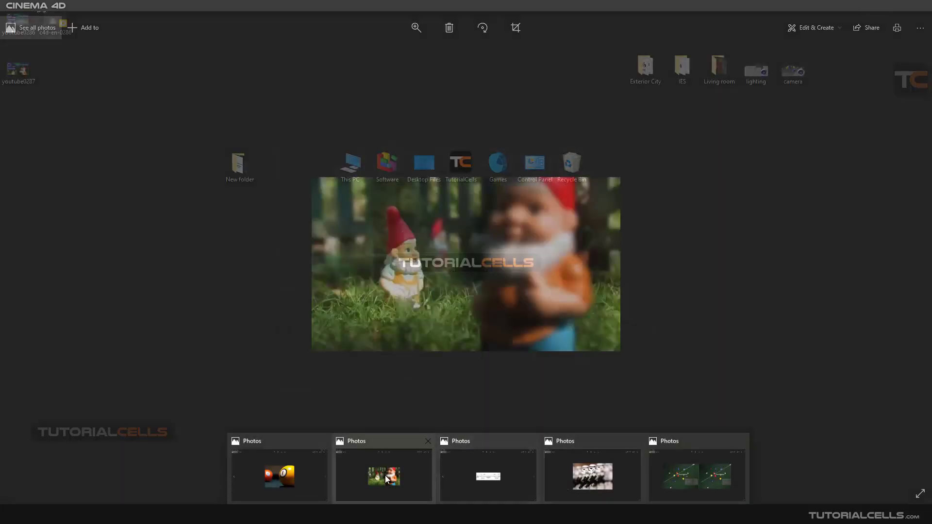
pyautogui.click(290, 475)
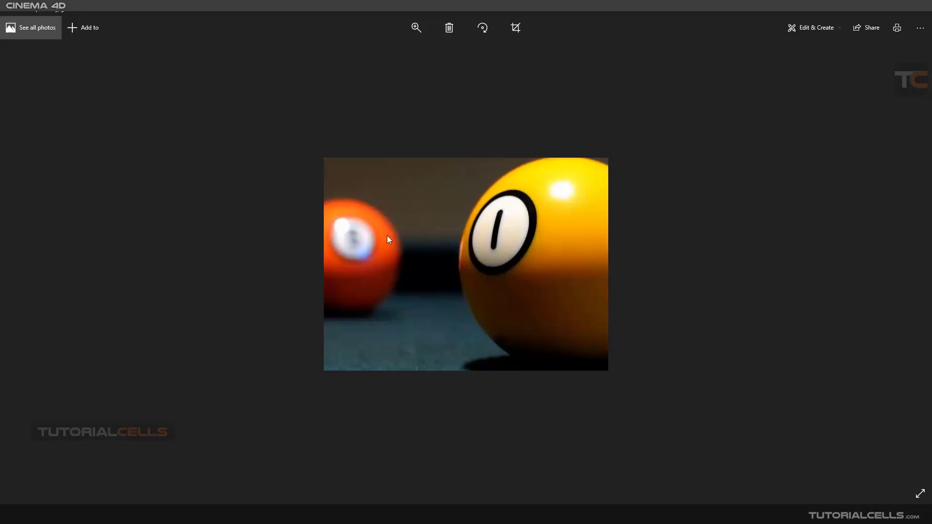
pyautogui.moveTo(489, 515)
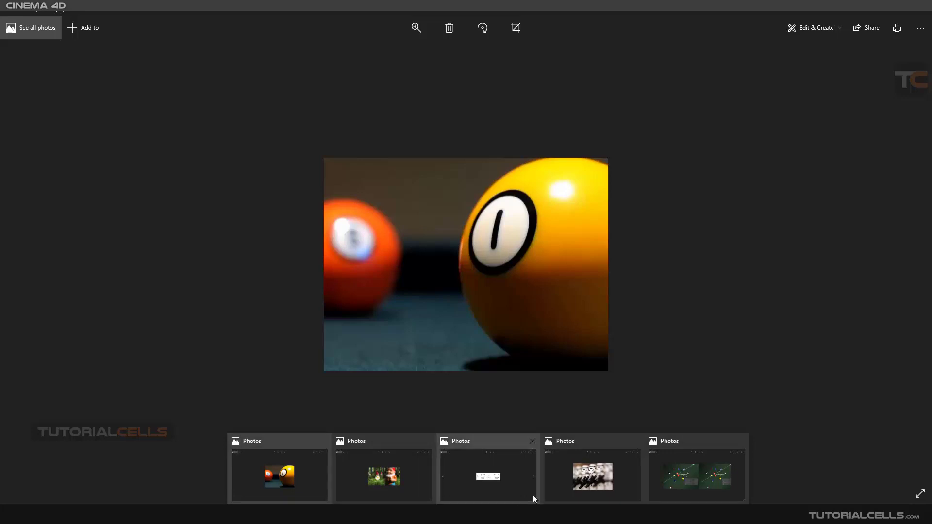
pyautogui.click(567, 468)
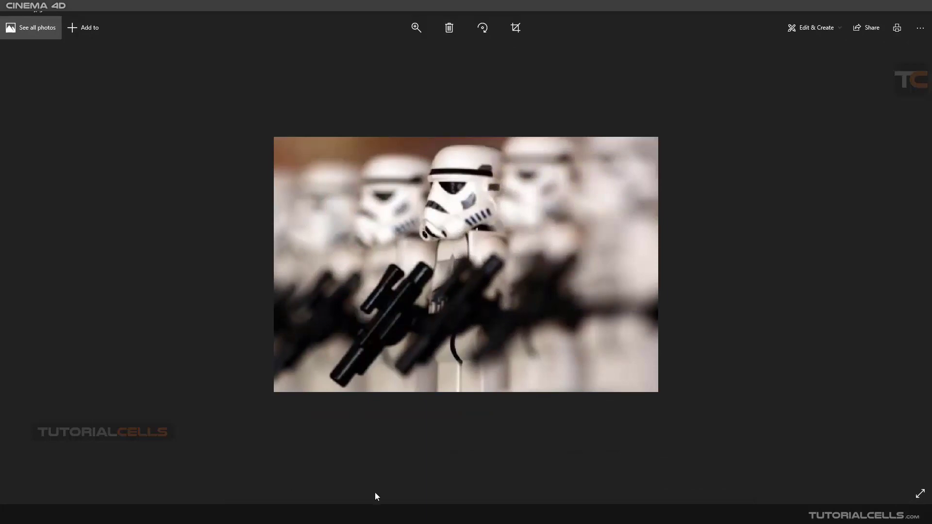
pyautogui.click(377, 515)
# Step: Add a Camera object beside the cylinder row, with focal length 36 mm and focus distance 2000 cm
pyautogui.scroll(5, 461, 235)
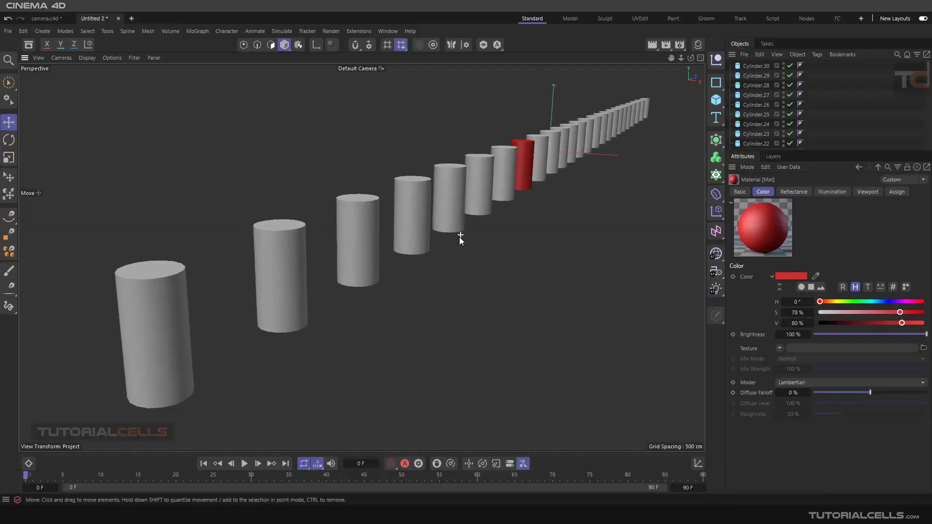
pyautogui.keyDown('alt'); pyautogui.moveTo(508, 199); pyautogui.dragTo(531, 194); pyautogui.keyUp('alt')
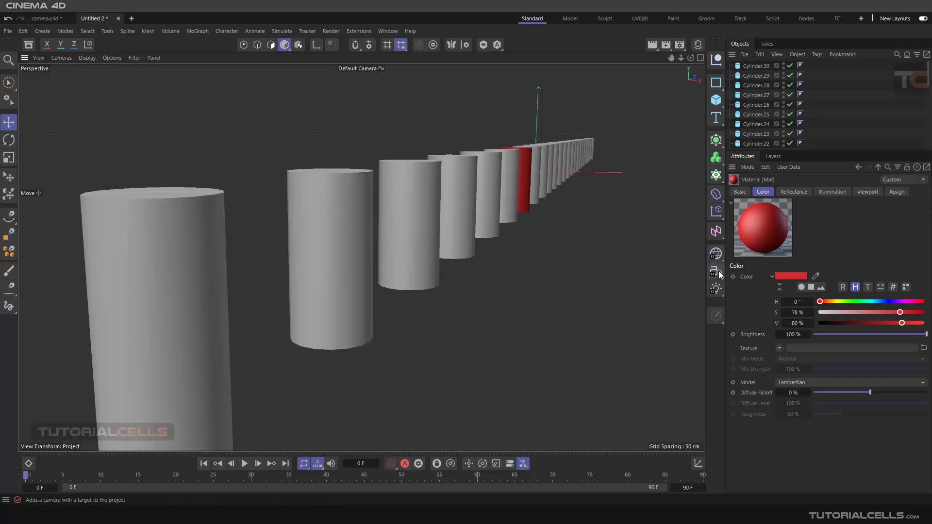
pyautogui.moveTo(719, 271); pyautogui.dragTo(747, 287)
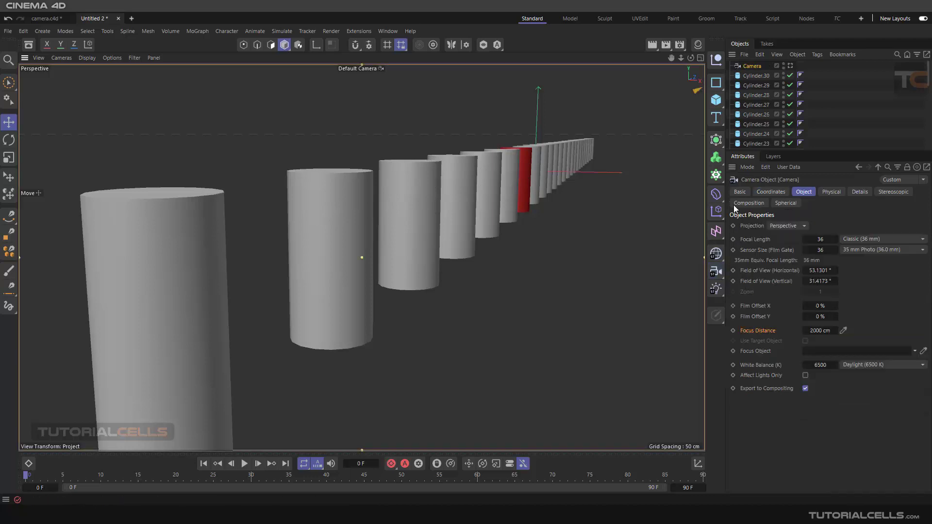
# Step: Set the camera's Focus Distance to 2140.0342 cm by picking the red cylinder with the eyedropper
pyautogui.click(790, 66)
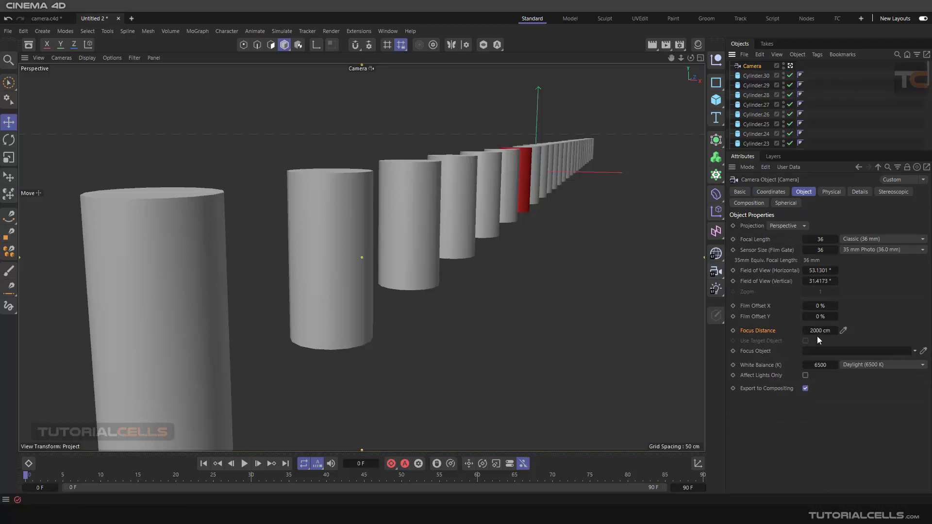
pyautogui.click(844, 332)
pyautogui.click(527, 176)
pyautogui.click(790, 66)
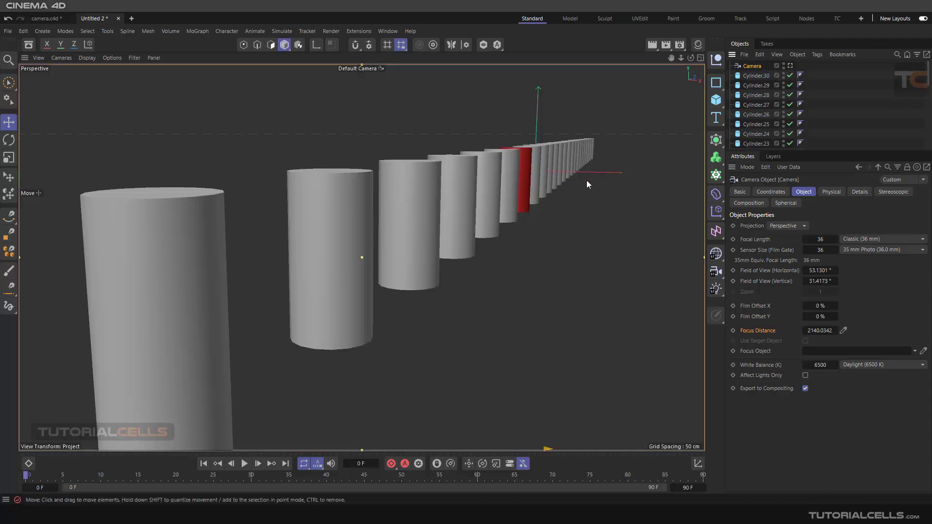
pyautogui.scroll(8, 586, 183)
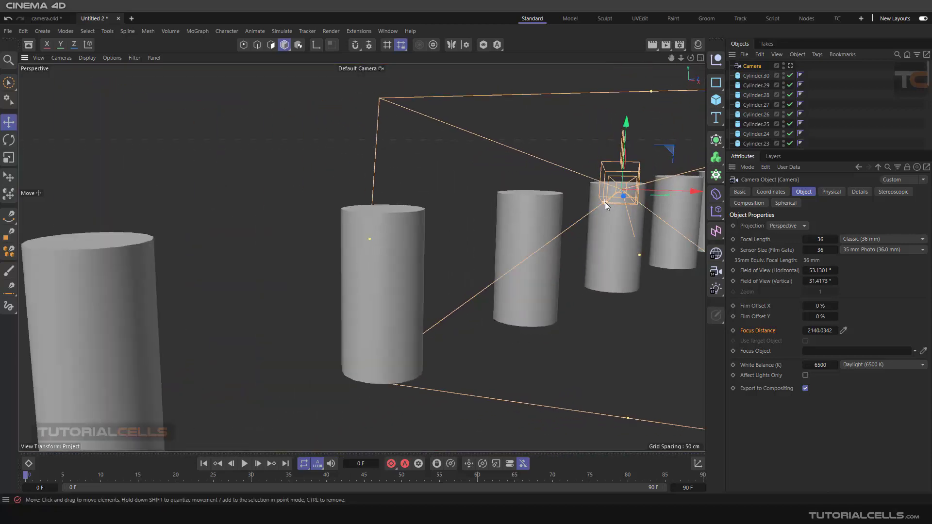
pyautogui.scroll(-5, 607, 200)
pyautogui.keyDown('alt'); pyautogui.moveTo(607, 200); pyautogui.dragTo(553, 199); pyautogui.keyUp('alt')
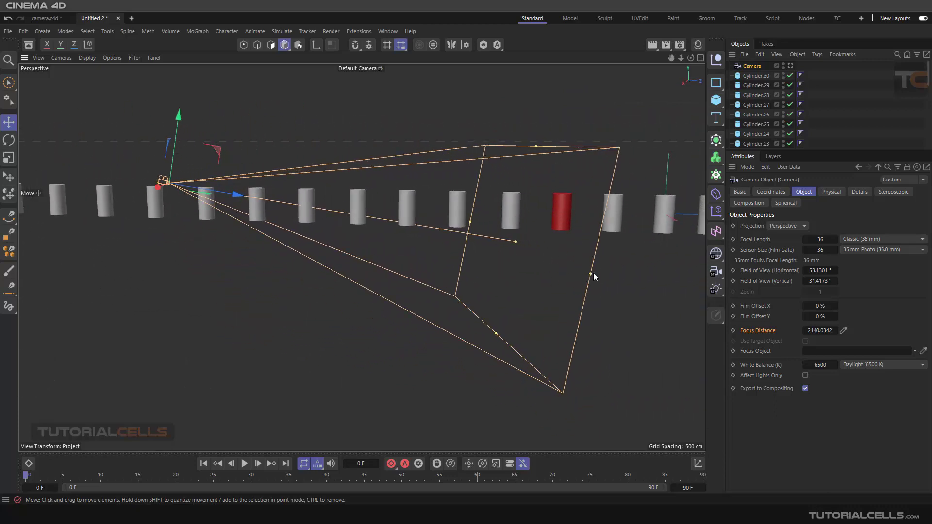
pyautogui.moveTo(593, 274); pyautogui.dragTo(596, 277)
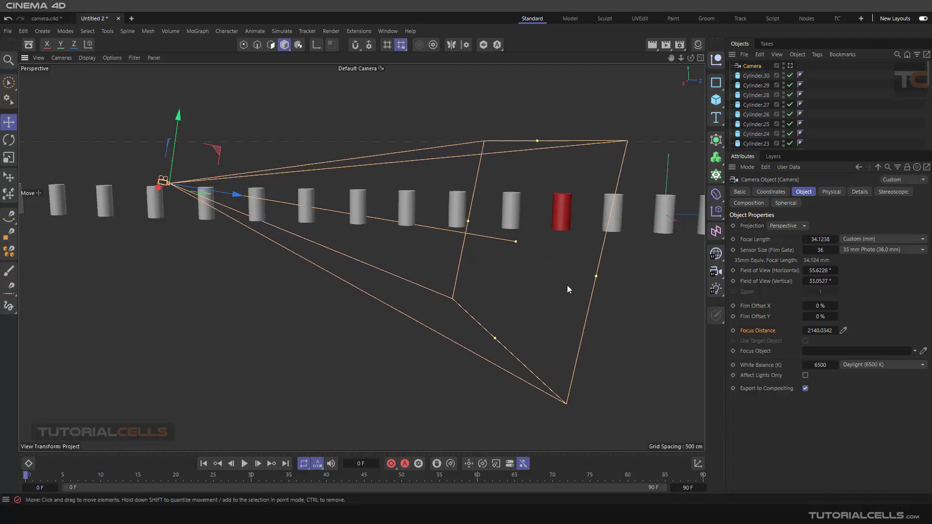
pyautogui.moveTo(596, 275); pyautogui.dragTo(605, 280)
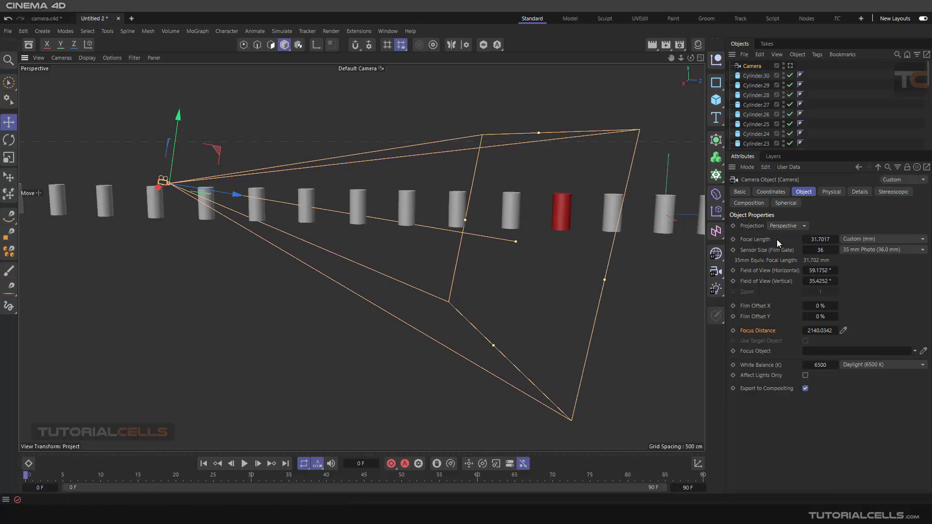
pyautogui.click(836, 237)
pyautogui.write('36')
pyautogui.press('Return')
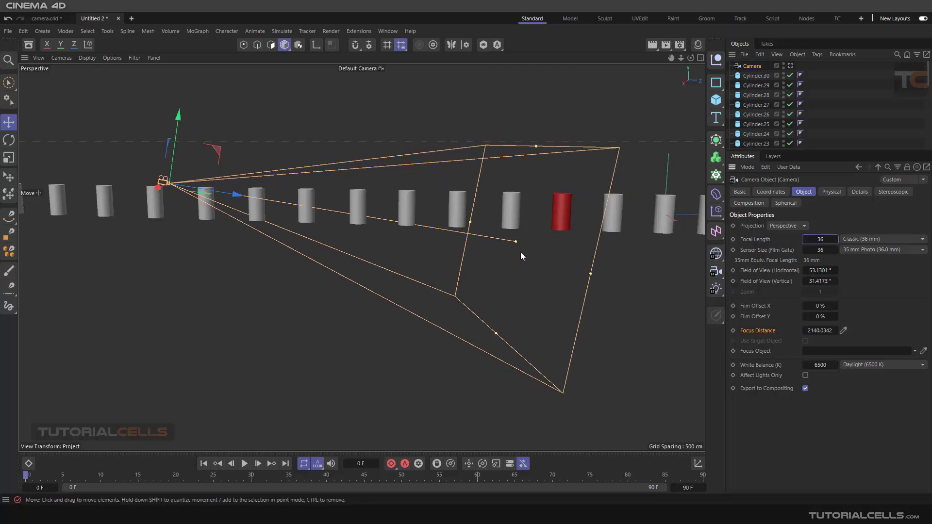
pyautogui.keyDown('alt'); pyautogui.moveTo(530, 234); pyautogui.dragTo(534, 202); pyautogui.keyUp('alt')
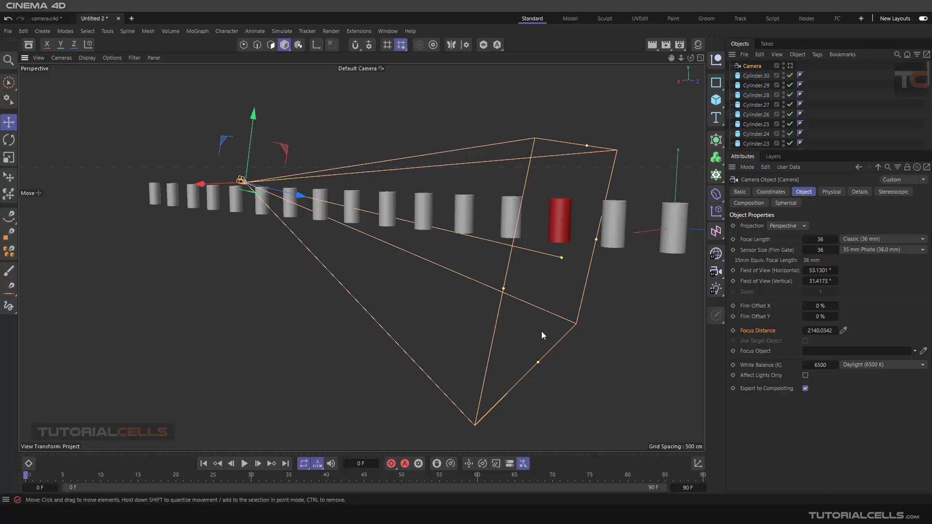
pyautogui.keyDown('alt'); pyautogui.moveTo(541, 331); pyautogui.dragTo(563, 313); pyautogui.keyUp('alt')
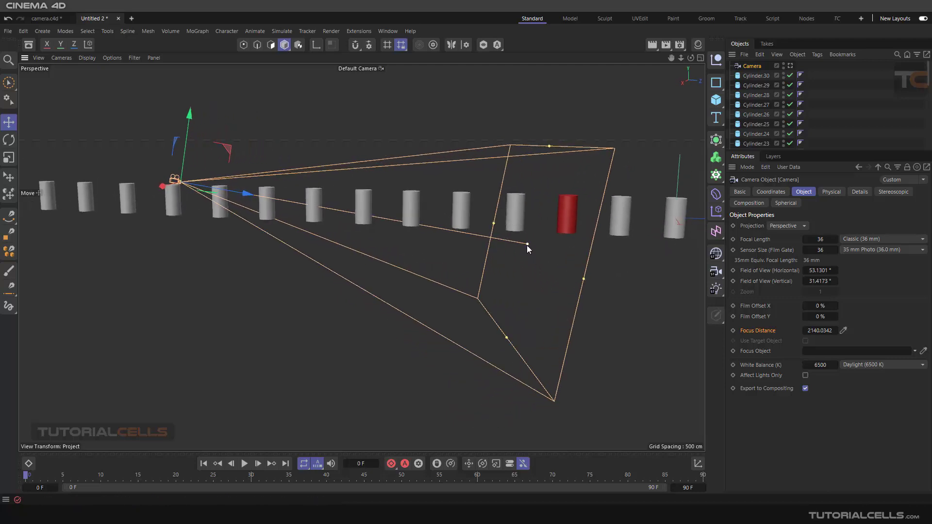
pyautogui.moveTo(528, 248); pyautogui.dragTo(570, 260)
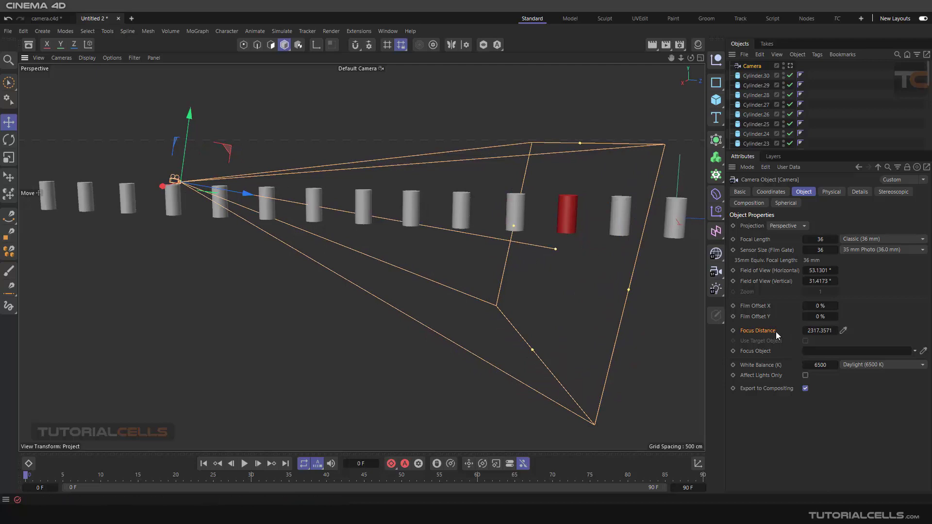
pyautogui.hotkey('ctrl', 'z')
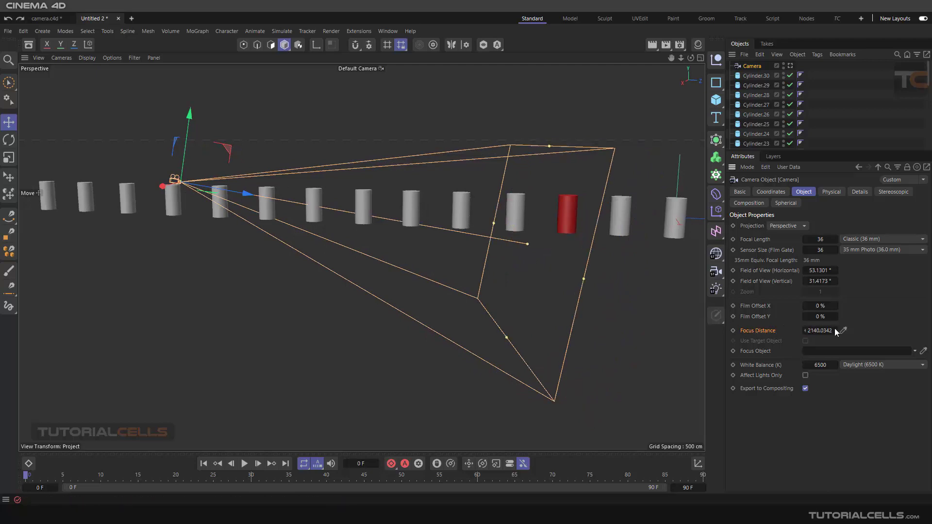
pyautogui.keyDown('alt'); pyautogui.moveTo(601, 284); pyautogui.dragTo(703, 312); pyautogui.keyUp('alt')
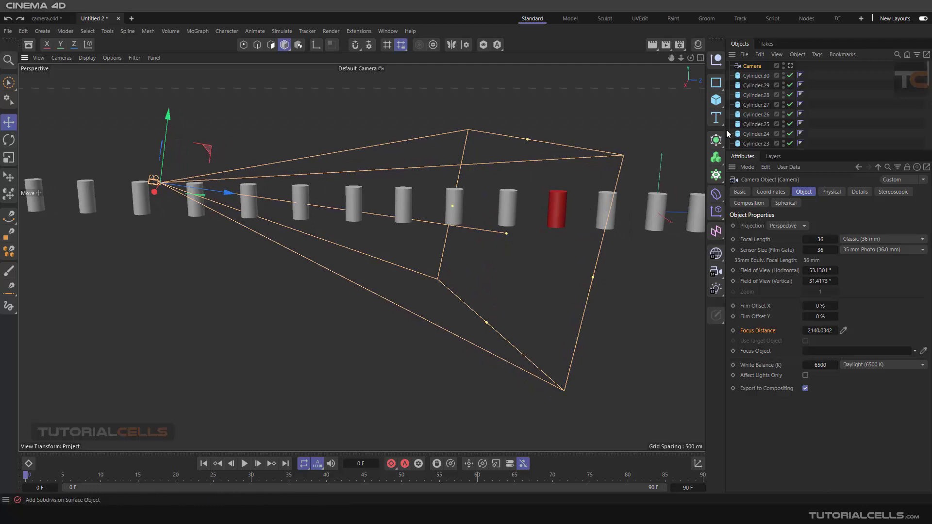
# Step: Try Cylinder.12 as the camera's focus object, then clear the focus object again
pyautogui.scroll(-10, 747, 120)
pyautogui.scroll(6, 750, 116)
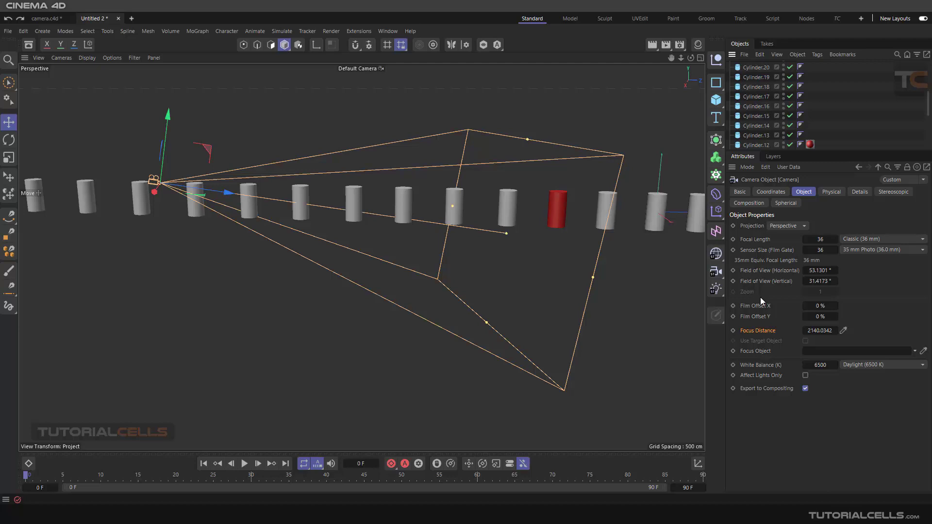
pyautogui.moveTo(761, 143); pyautogui.dragTo(815, 351)
pyautogui.moveTo(229, 194); pyautogui.dragTo(213, 220)
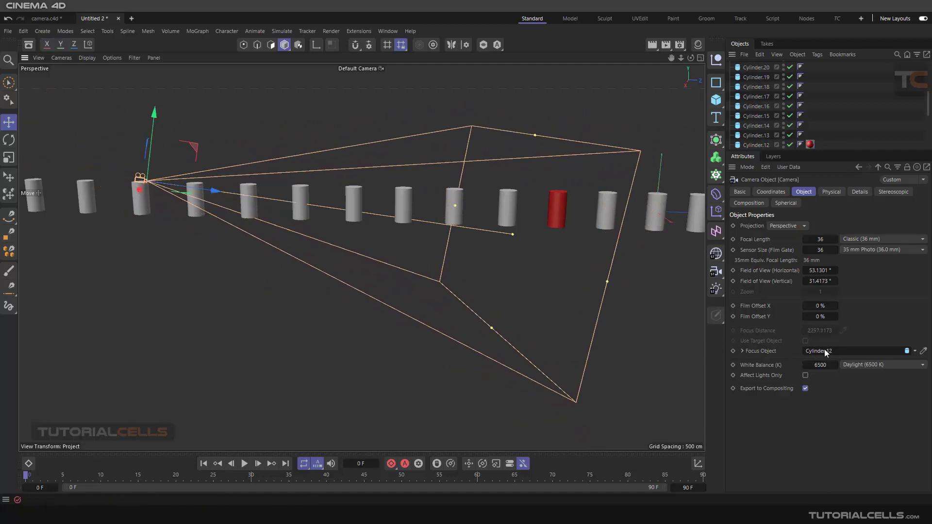
pyautogui.click(915, 350)
pyautogui.click(910, 363)
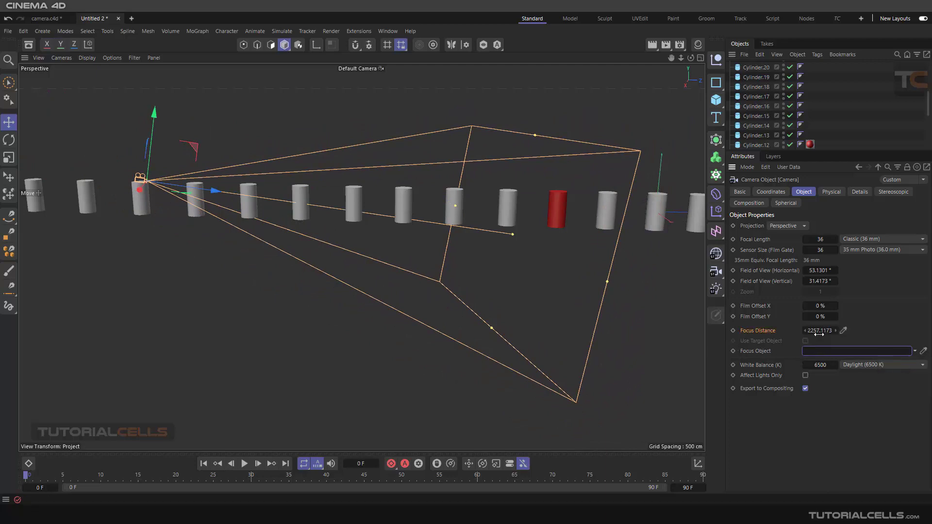
# Step: Shorten the focus distance to 2236.0394 cm and look through the Camera in the viewport
pyautogui.moveTo(211, 192); pyautogui.dragTo(211, 194)
pyautogui.moveTo(843, 332); pyautogui.dragTo(785, 360)
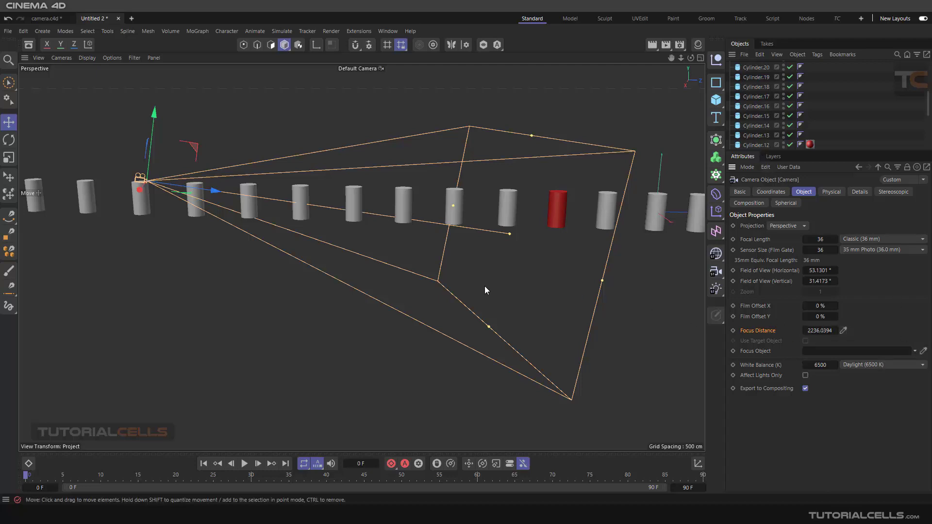
pyautogui.keyDown('alt'); pyautogui.moveTo(436, 281); pyautogui.dragTo(510, 280); pyautogui.keyUp('alt')
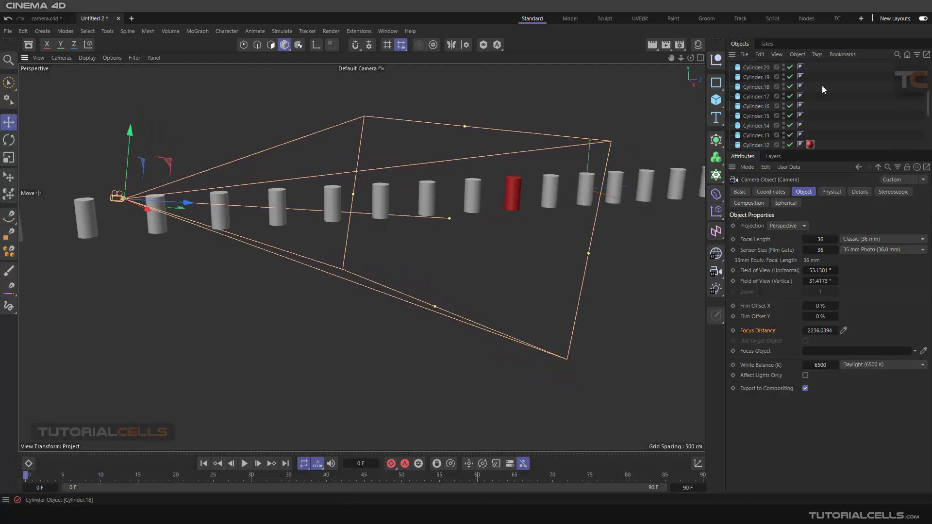
pyautogui.scroll(4, 776, 68)
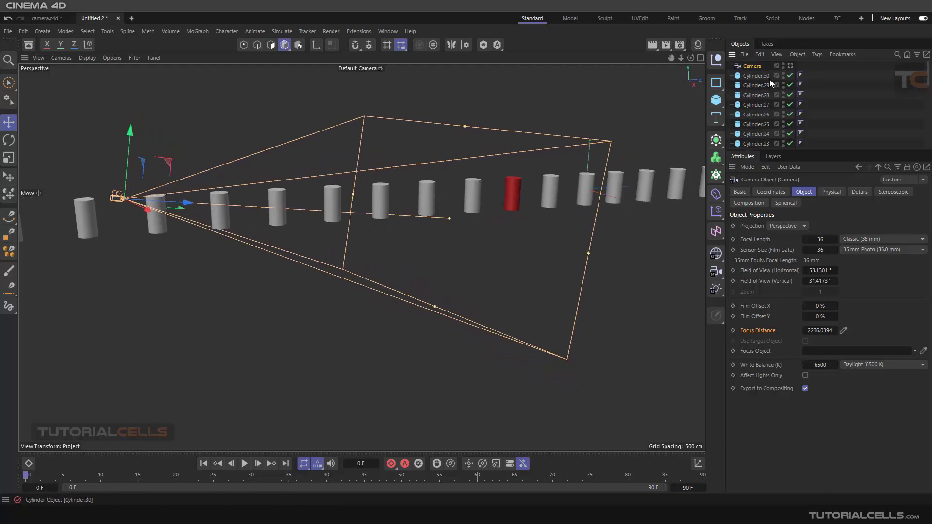
pyautogui.click(792, 66)
pyautogui.click(792, 67)
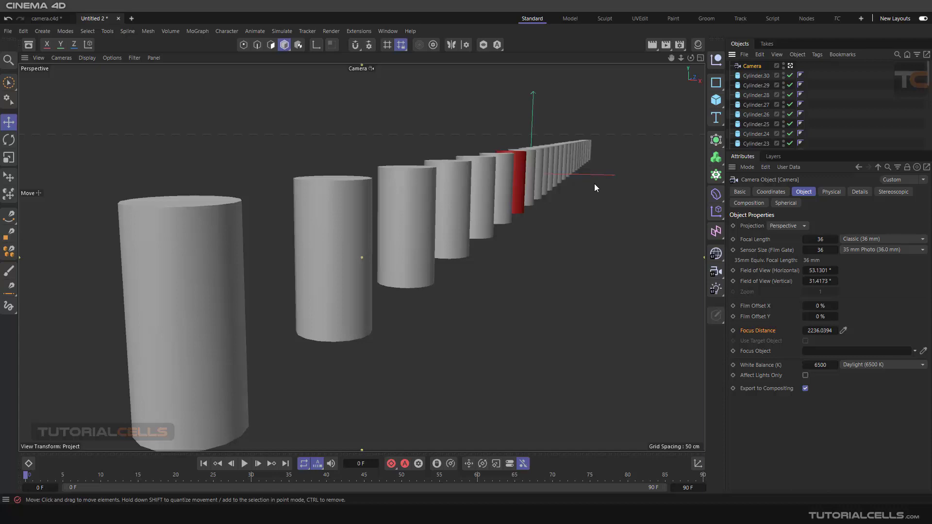
# Step: Show the camera's Details settings, where Show Cone is on and both DOF Map blurs are off
pyautogui.scroll(3, 557, 181)
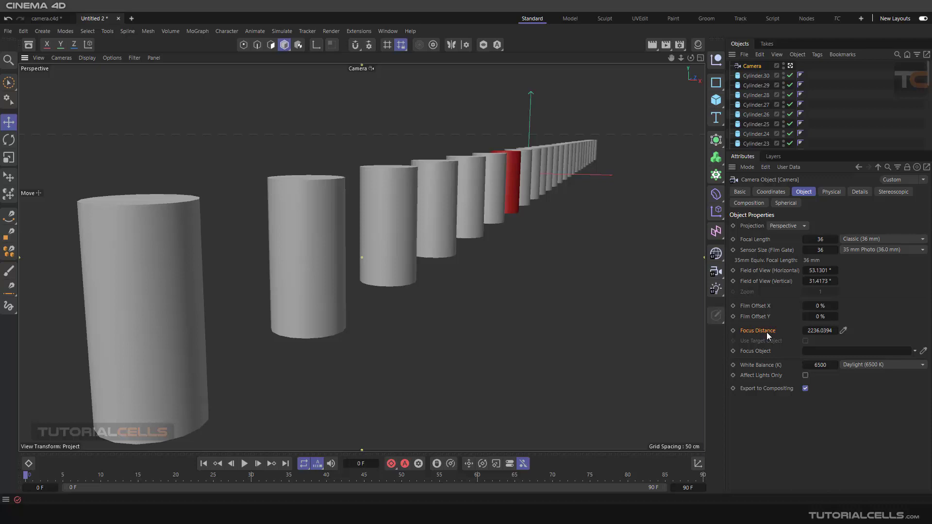
pyautogui.click(860, 192)
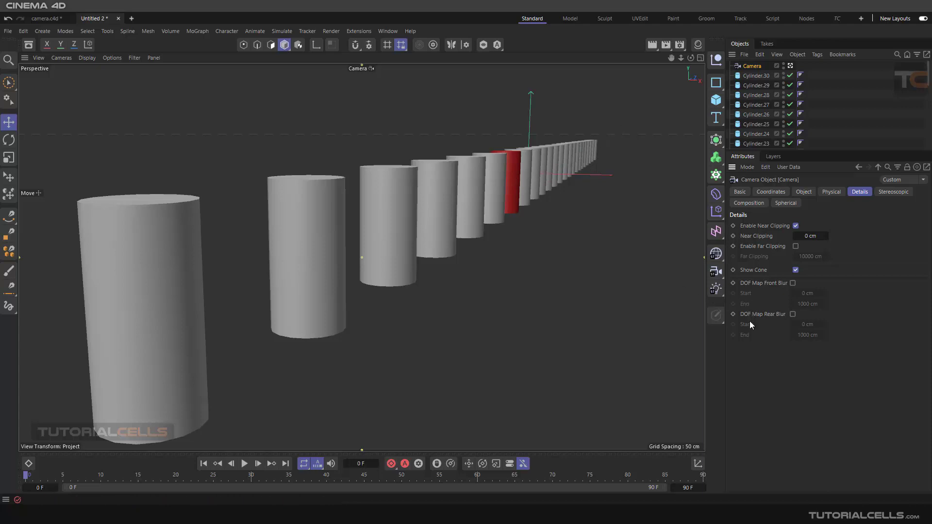
# Step: Enable the camera's DOF Map Front Blur (0–1000 cm) while leaving Rear Blur off
pyautogui.click(792, 314)
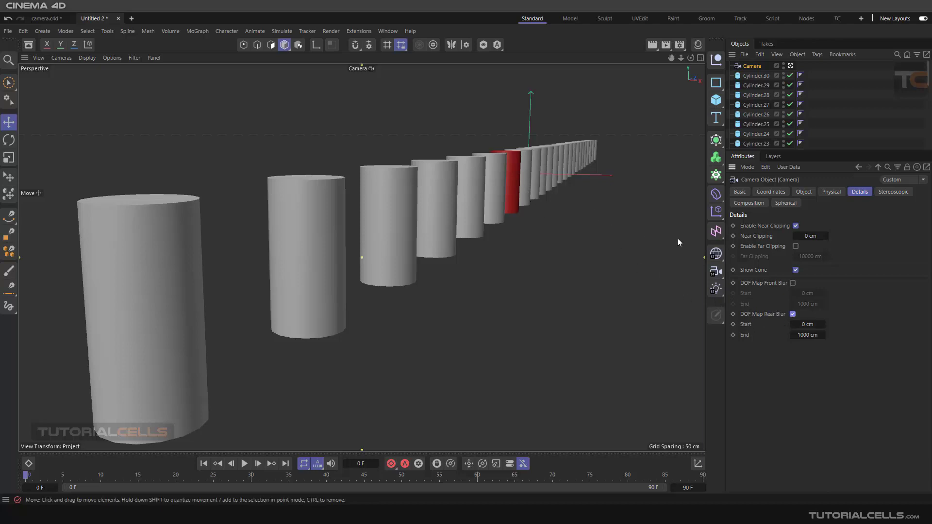
pyautogui.click(793, 283)
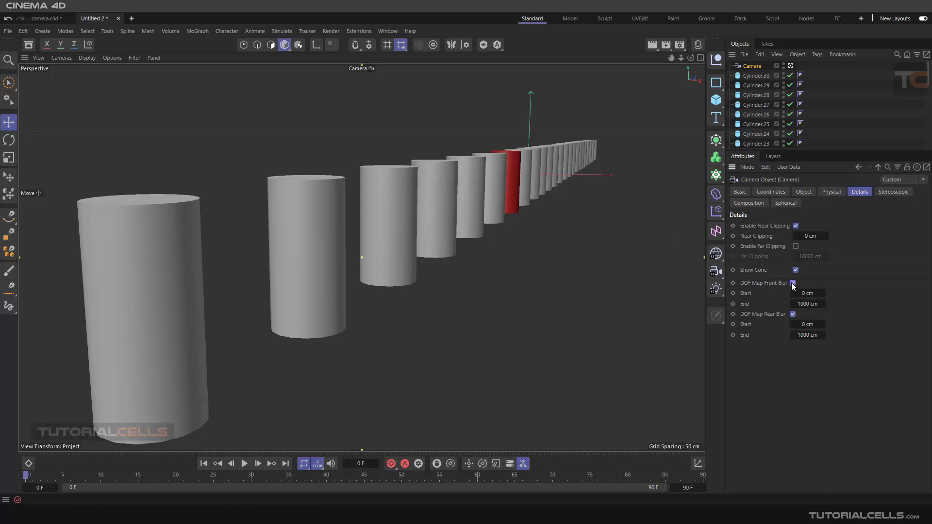
pyautogui.click(793, 314)
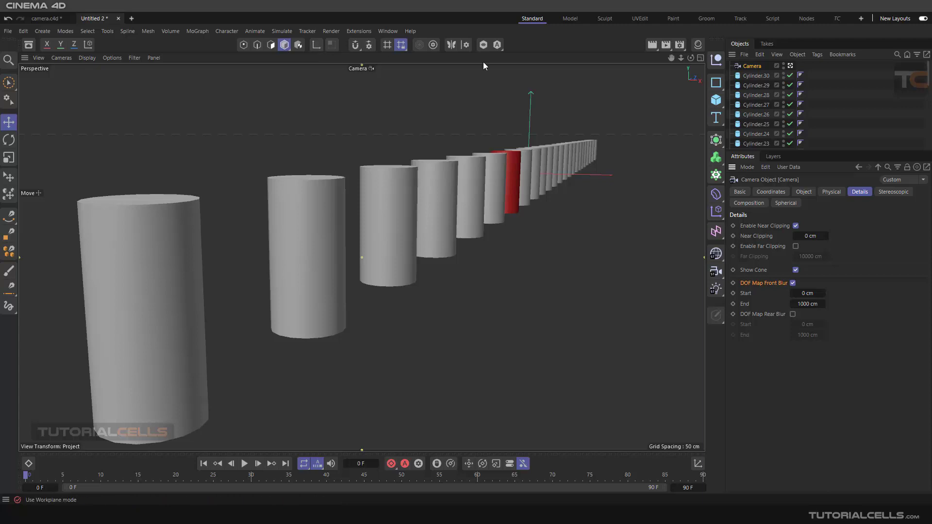
# Step: Render a viewport preview and open Render Settings, moving the window to the left
pyautogui.click(652, 44)
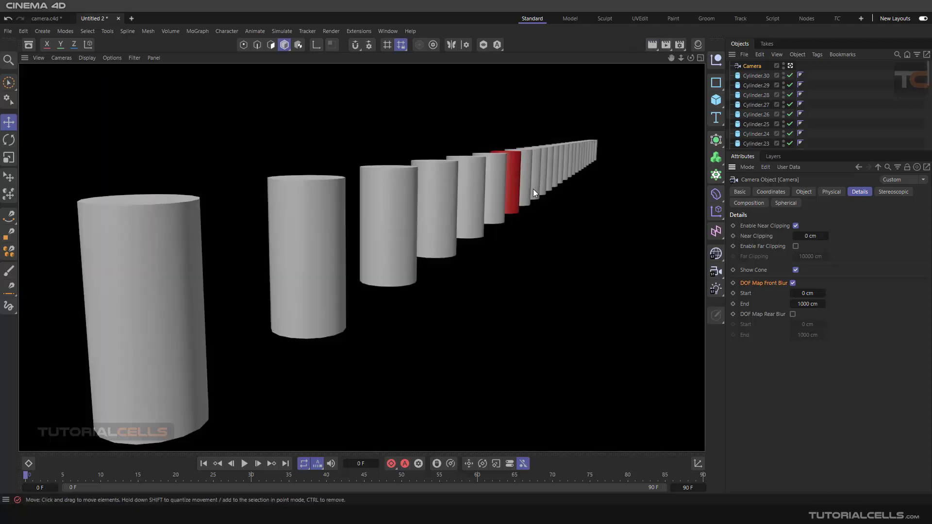
pyautogui.click(680, 45)
pyautogui.moveTo(688, 39); pyautogui.dragTo(541, 56)
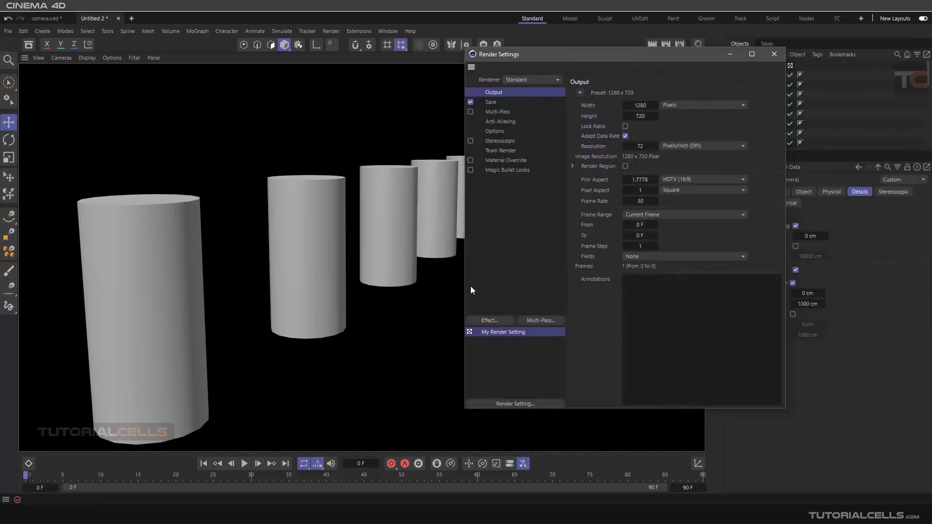
pyautogui.click(488, 322)
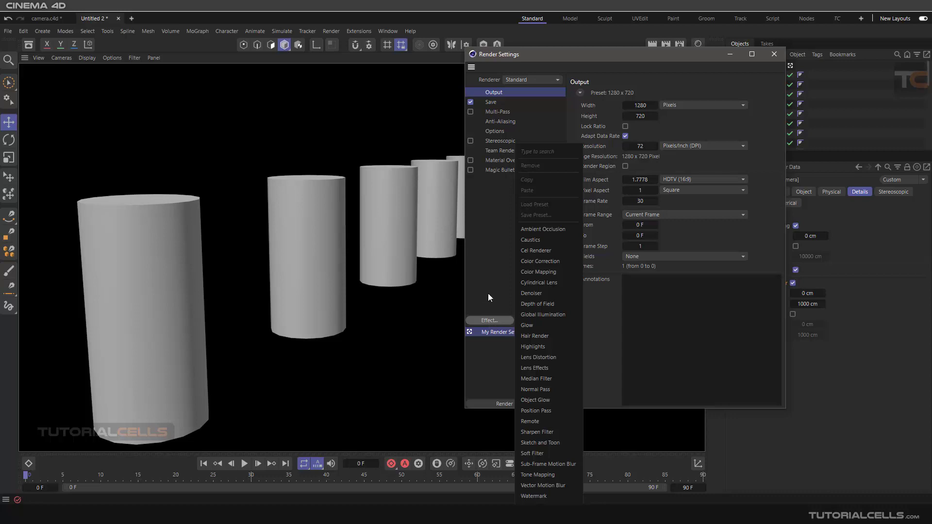
# Step: Keep the Standard renderer and add a Depth of Field post effect, reviewing its Lens and Tint tabs
pyautogui.click(488, 80)
pyautogui.click(517, 80)
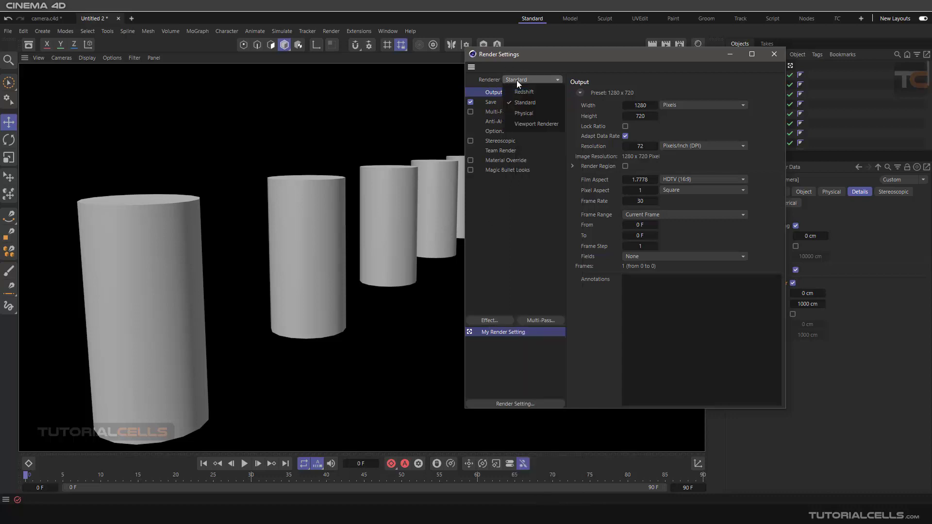
pyautogui.click(532, 104)
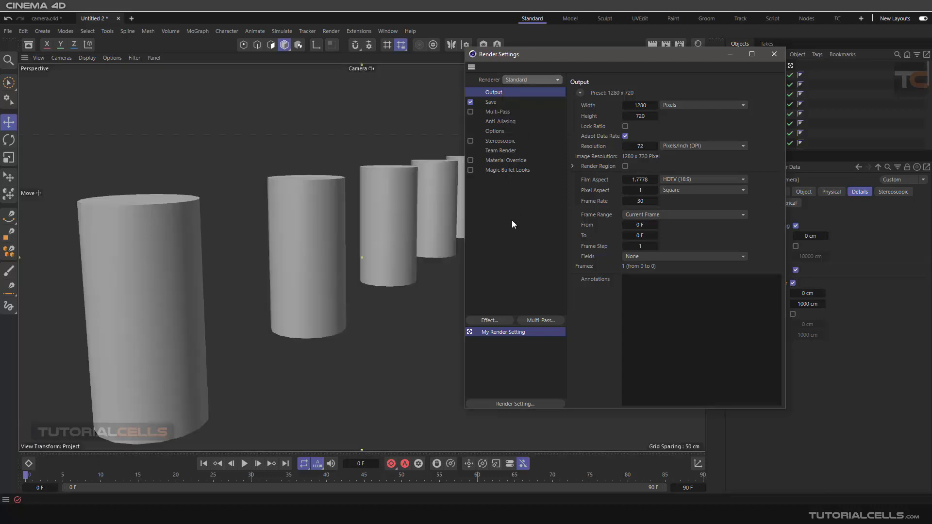
pyautogui.click(495, 321)
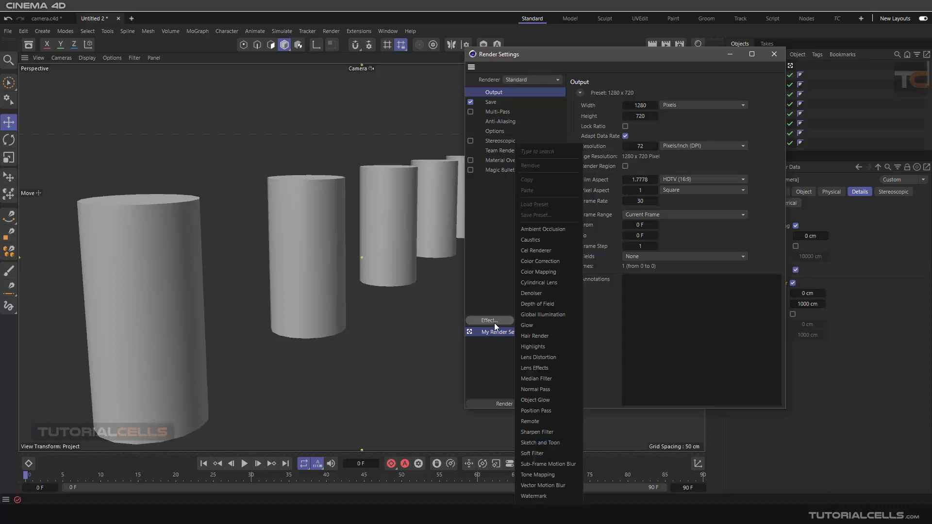
pyautogui.click(527, 306)
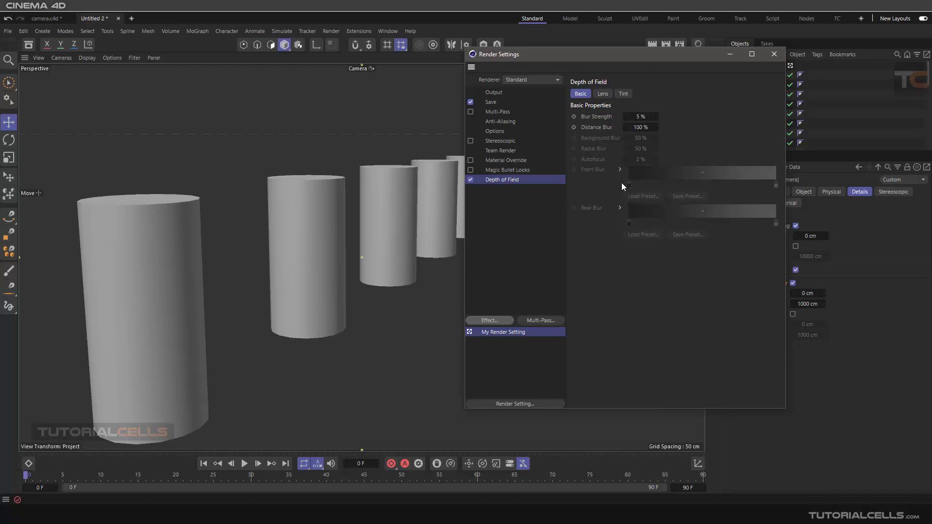
pyautogui.click(603, 93)
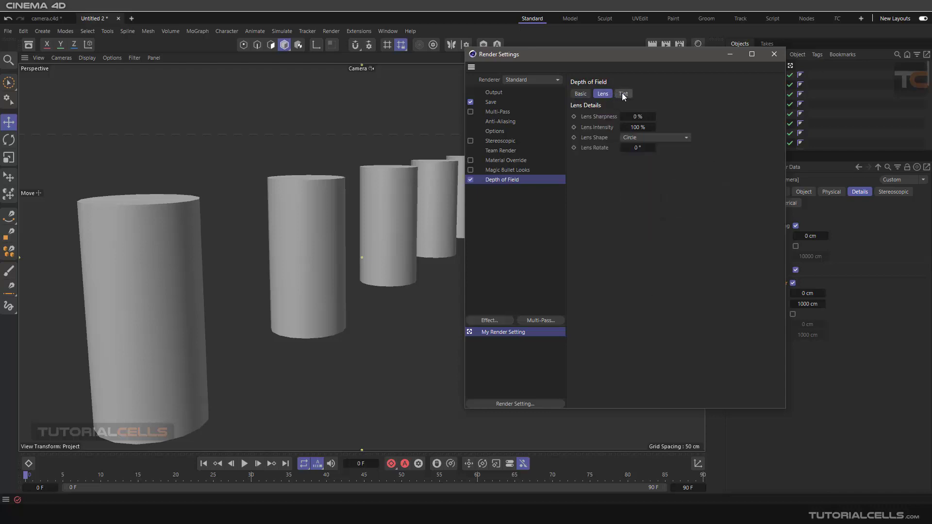
pyautogui.click(623, 94)
pyautogui.click(581, 94)
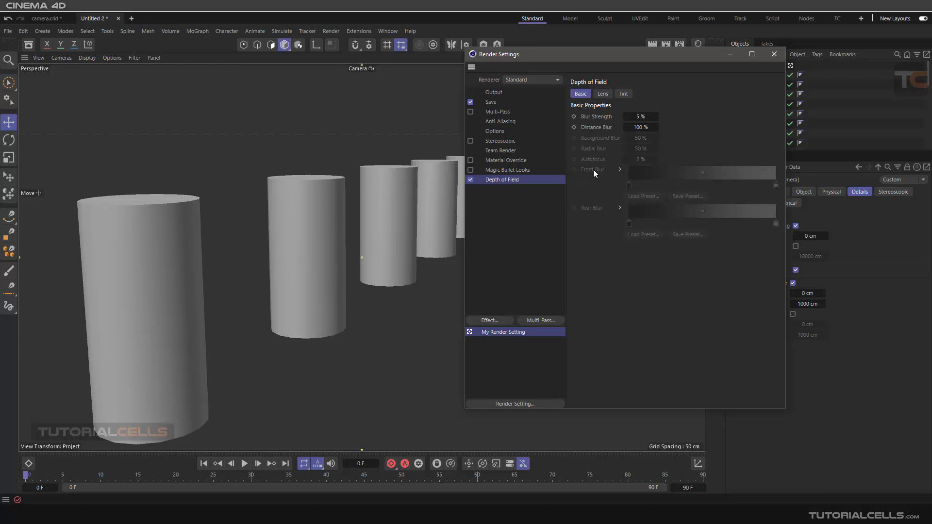
pyautogui.click(773, 55)
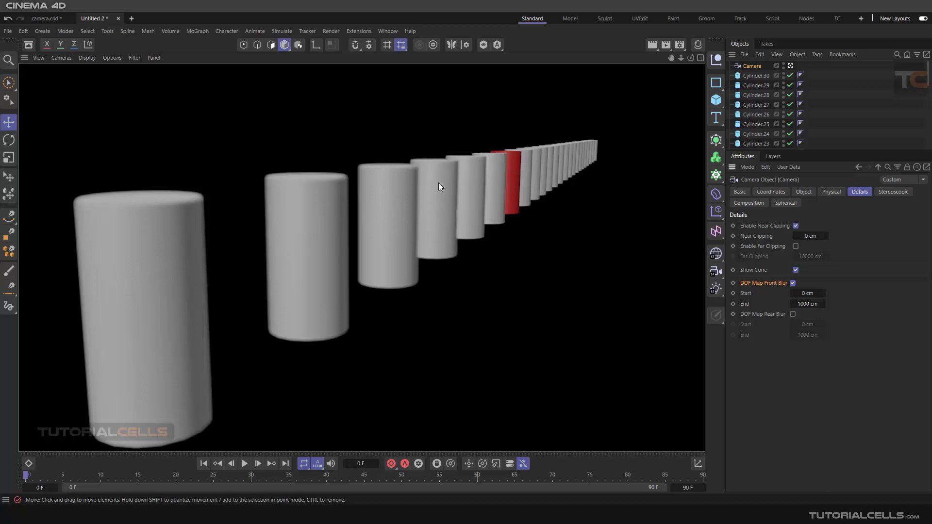
# Step: Turn on DOF Map Rear Blur alongside Front Blur and re-render to blur near and far cylinders
pyautogui.click(793, 283)
pyautogui.click(793, 314)
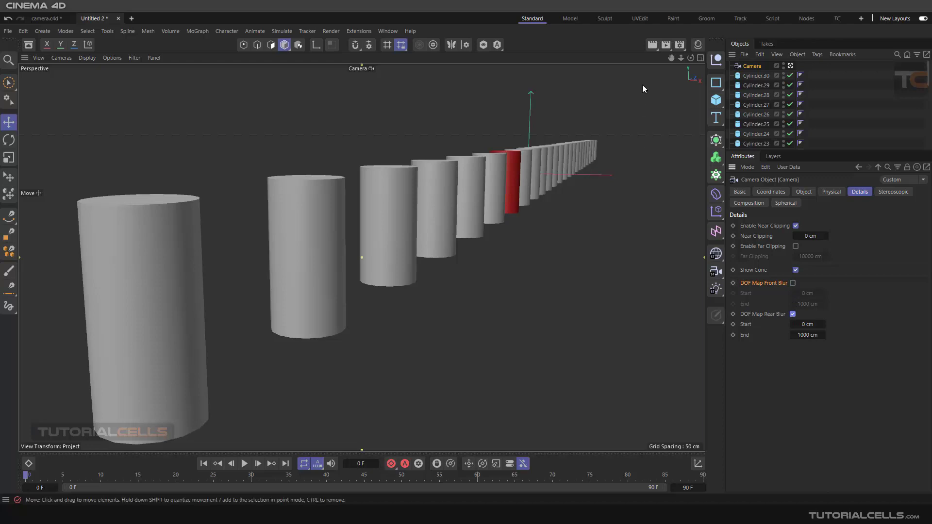
pyautogui.click(653, 45)
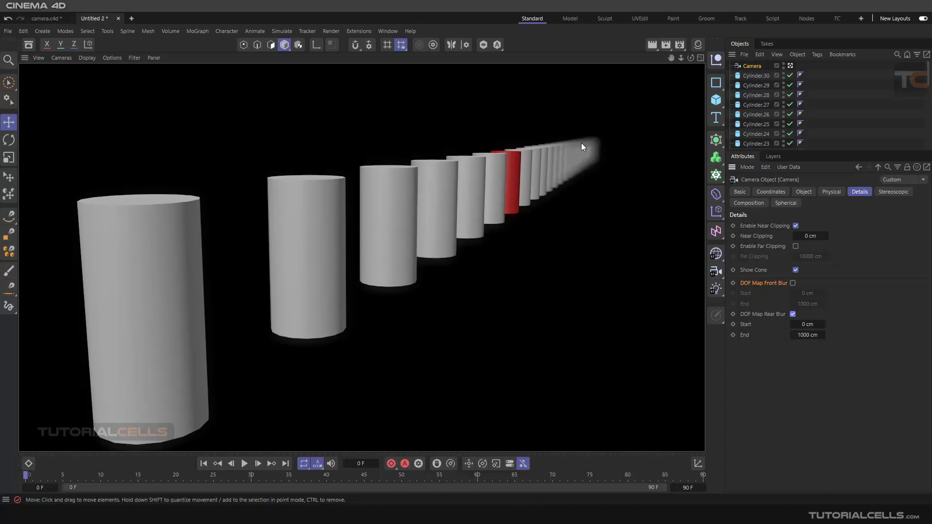
pyautogui.click(792, 283)
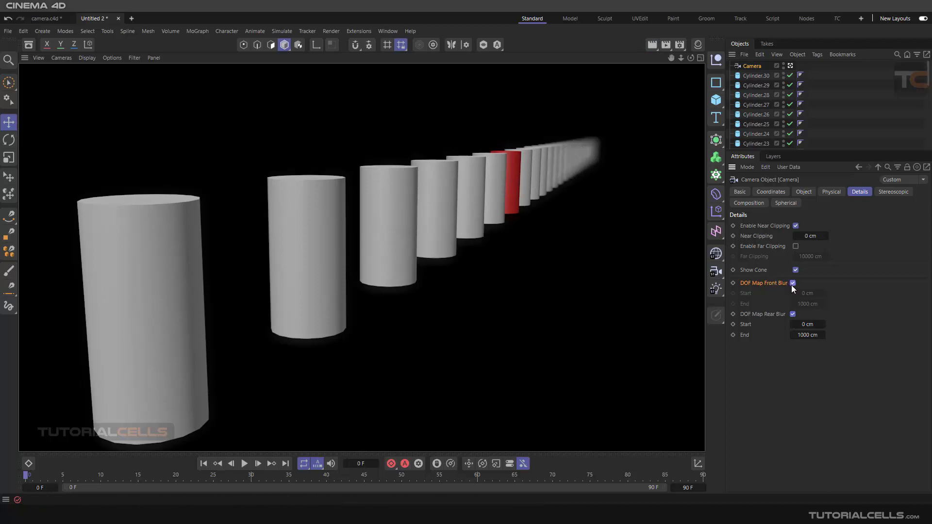
pyautogui.click(652, 44)
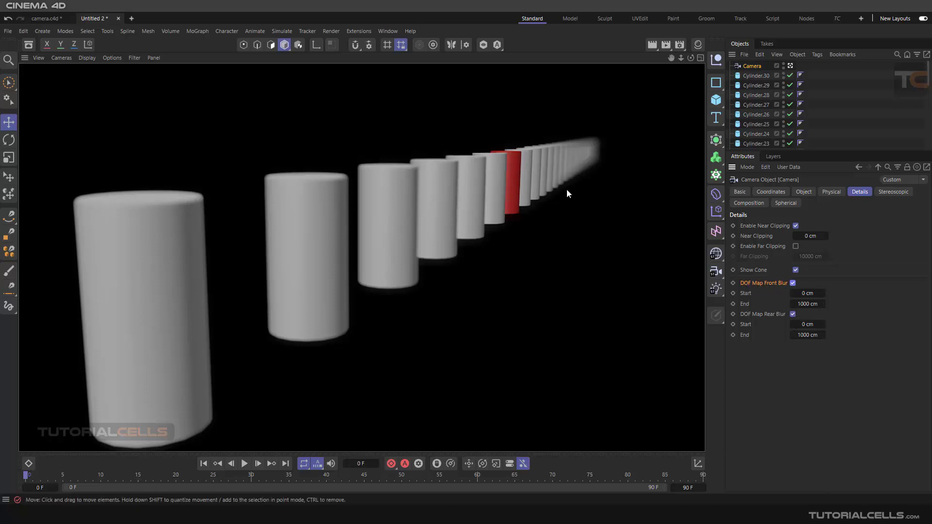
pyautogui.click(754, 313)
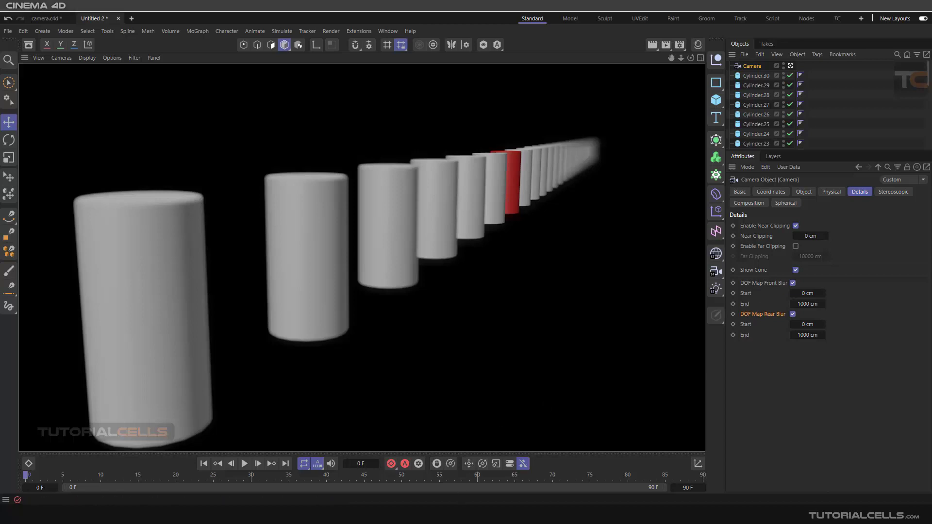
# Step: Bring up the billiard-ball DOF comparison image with its two Focus Distance diagrams in Photos
pyautogui.moveTo(488, 522)
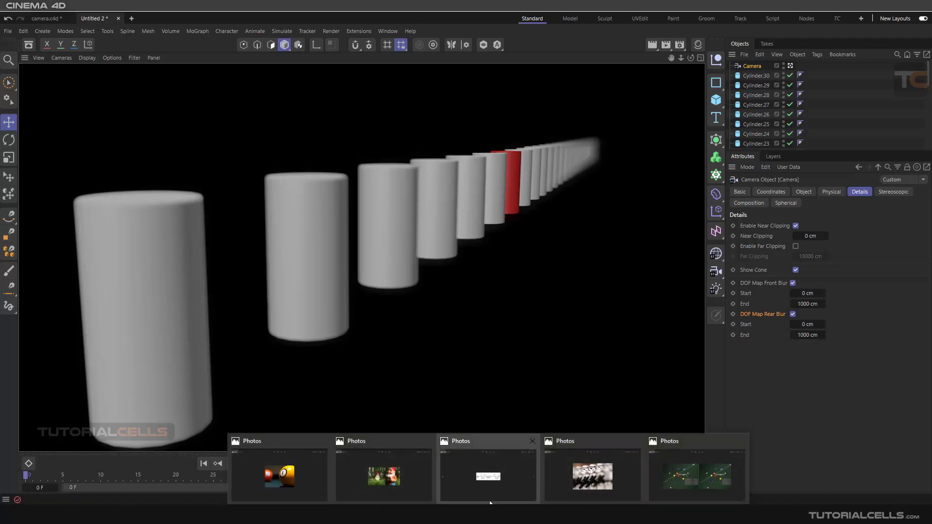
pyautogui.moveTo(493, 482)
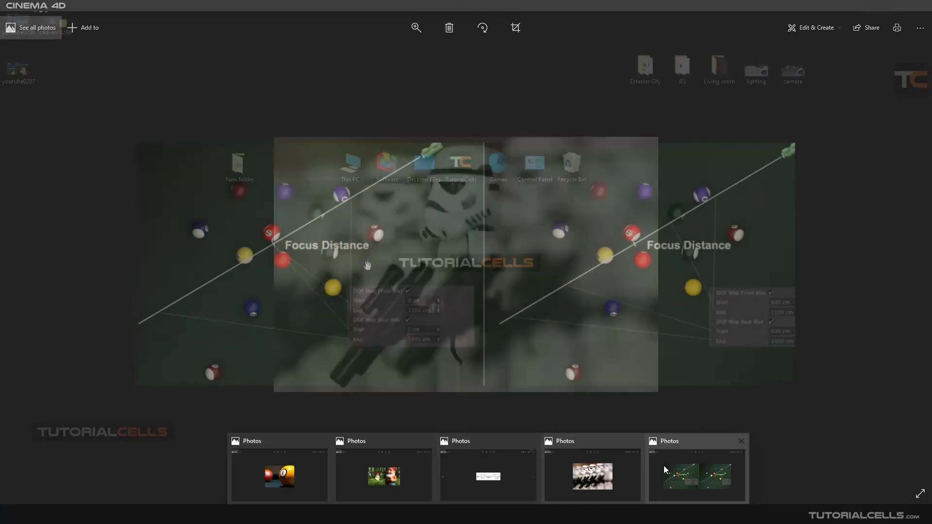
pyautogui.click(666, 468)
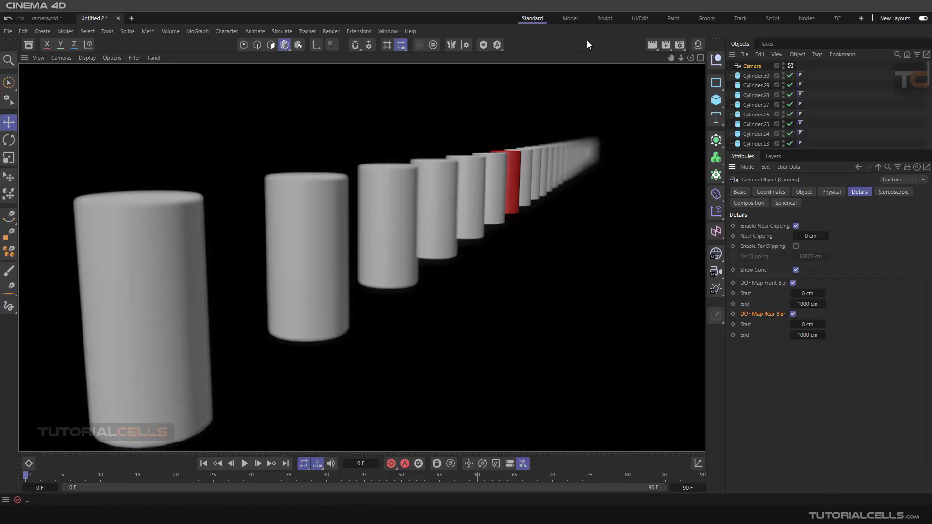
# Step: Return to Cinema 4D and close the Render Settings window over the blurred cylinder render
pyautogui.hotkey('ctrl', 'b')
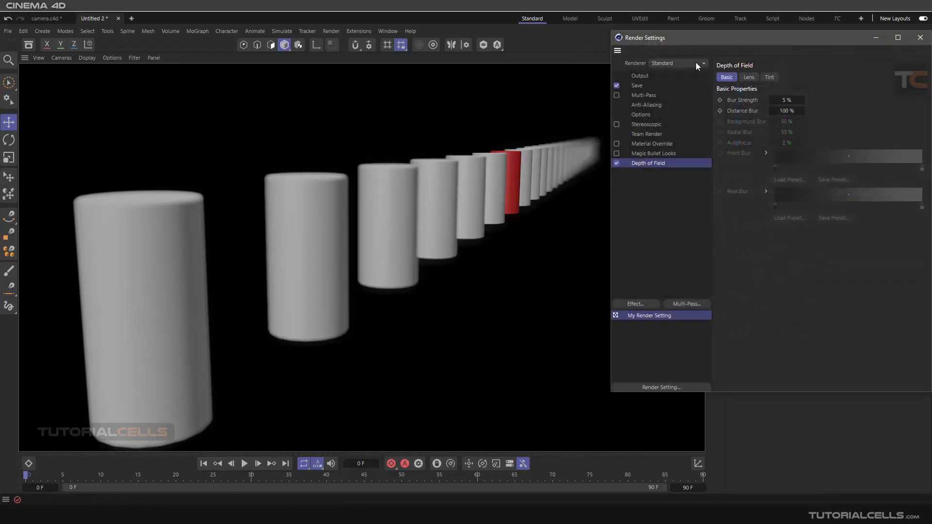
pyautogui.moveTo(689, 40); pyautogui.dragTo(565, 55)
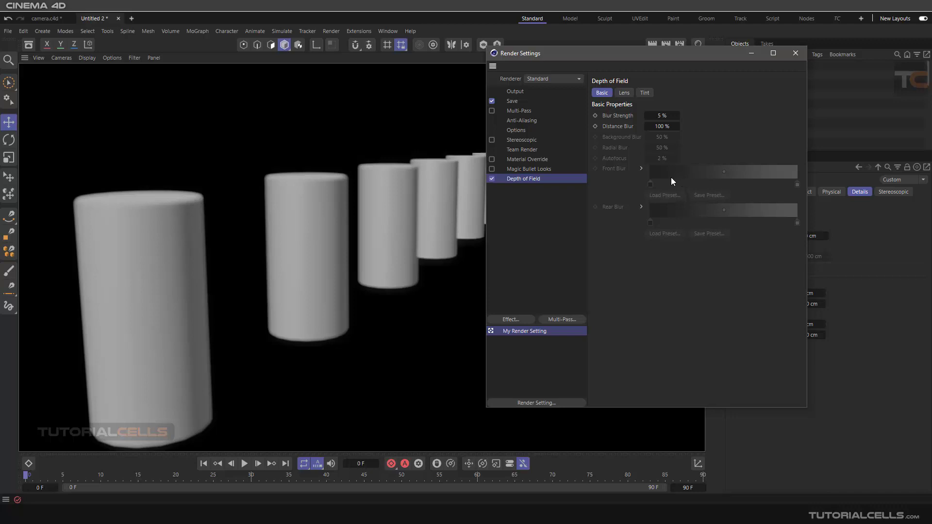
pyautogui.click(796, 56)
# Step: Bring up the Photos window with the billiards focus-distance comparison image
pyautogui.moveTo(488, 522)
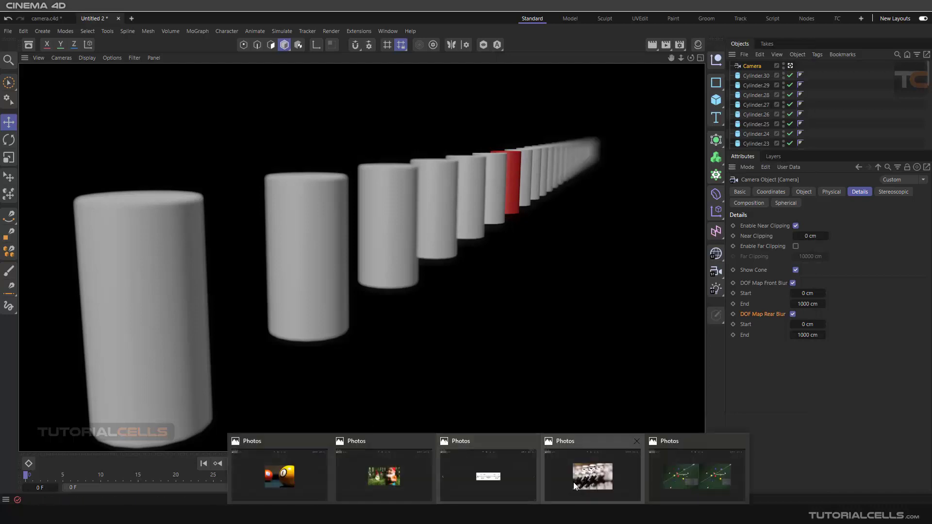
pyautogui.click(697, 475)
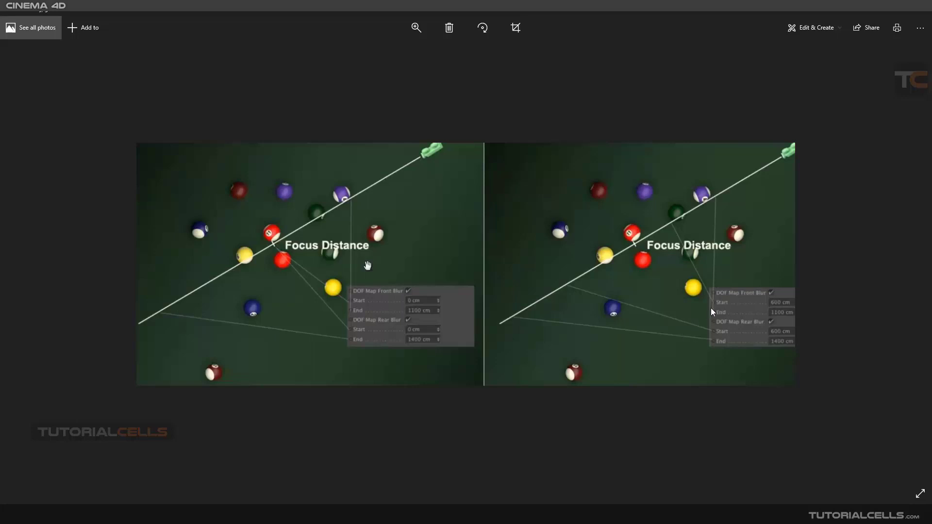
# Step: Zoom into and pan across the billiards DOF comparison photo, then return to Cinema 4D
pyautogui.press('Right')
pyautogui.press('Left')
pyautogui.click(416, 27)
pyautogui.moveTo(380, 53); pyautogui.dragTo(387, 56)
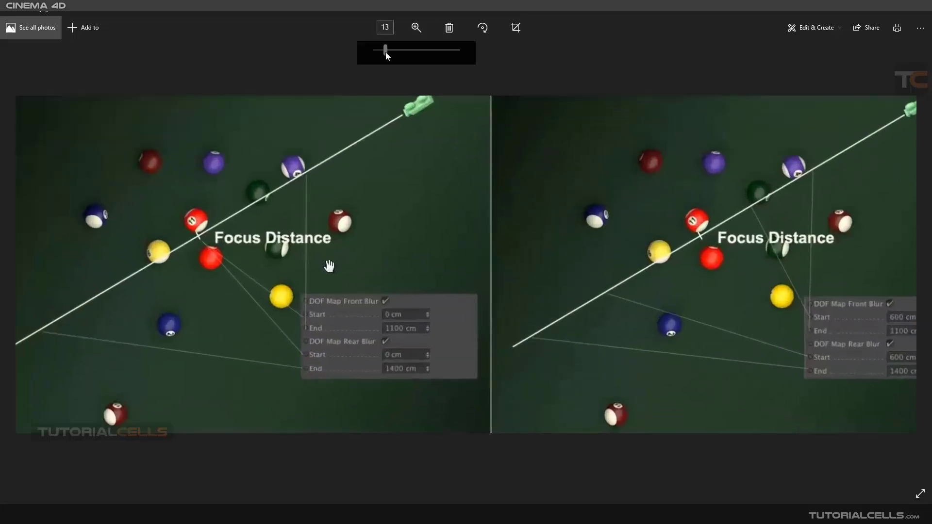
pyautogui.moveTo(677, 220); pyautogui.dragTo(603, 222)
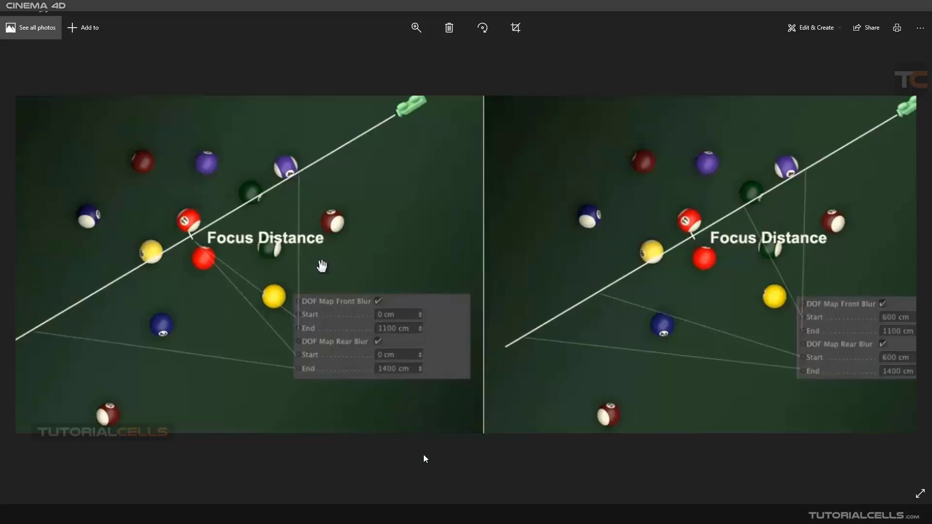
pyautogui.hotkey('alt', 'Tab')
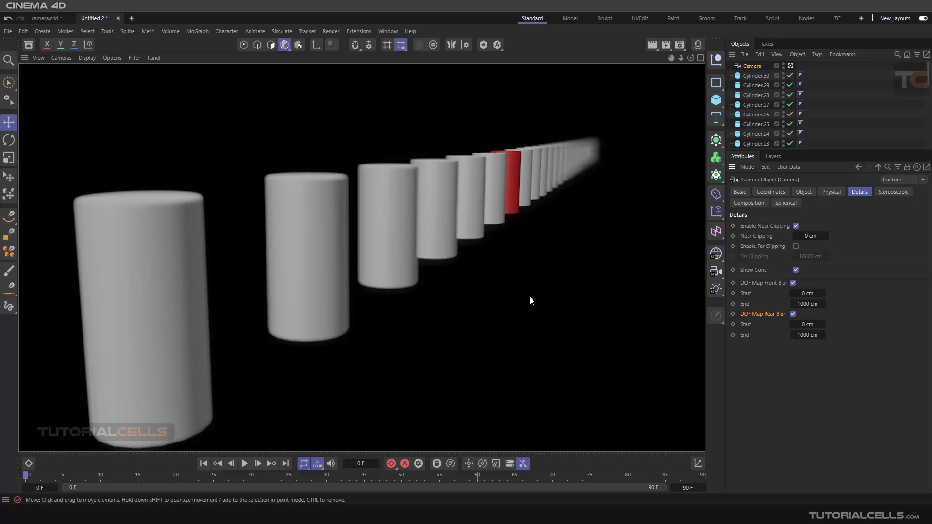
# Step: Switch the renderer to Physical and enable its Depth Of Field option
pyautogui.click(530, 298)
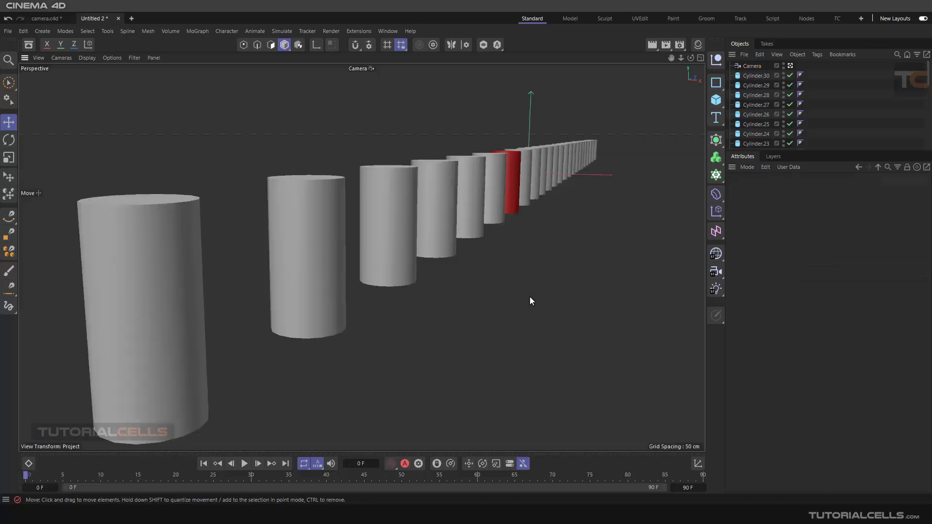
pyautogui.click(679, 45)
pyautogui.moveTo(662, 43); pyautogui.dragTo(512, 64)
pyautogui.click(528, 86)
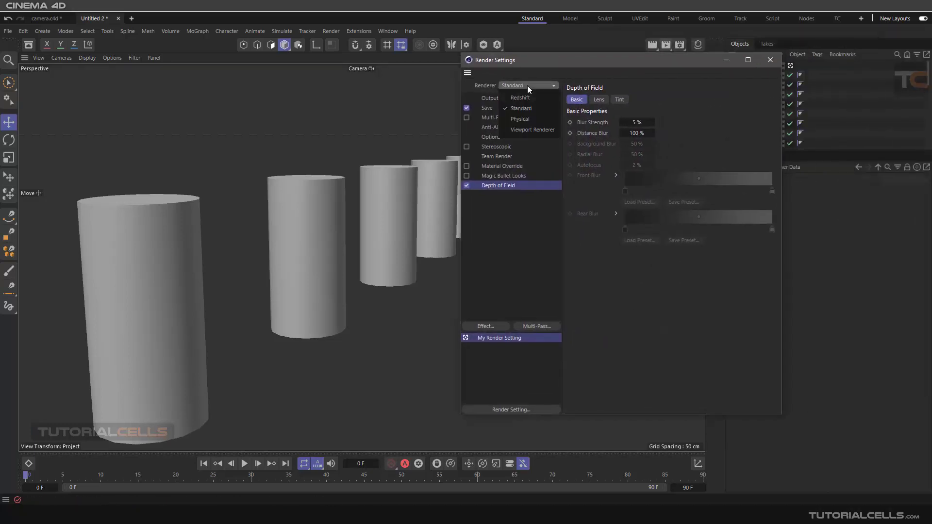
pyautogui.click(524, 117)
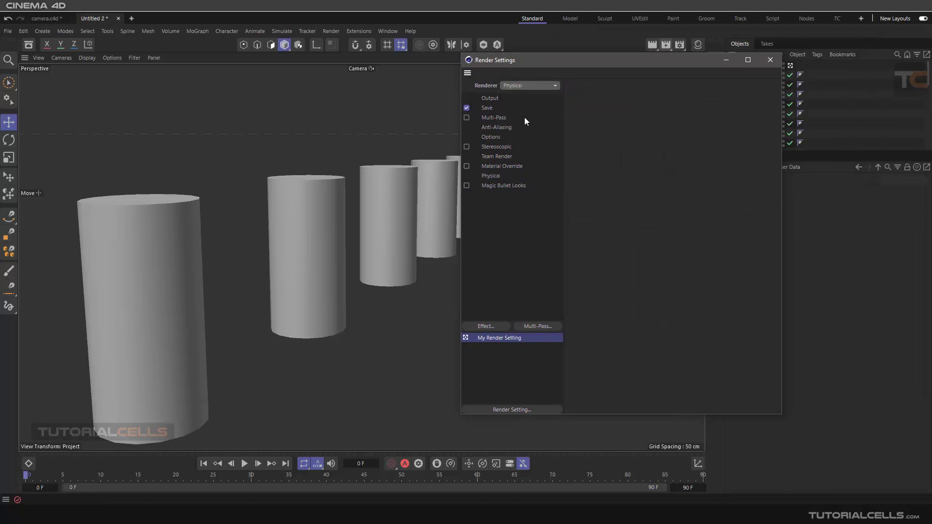
pyautogui.click(487, 327)
pyautogui.click(480, 278)
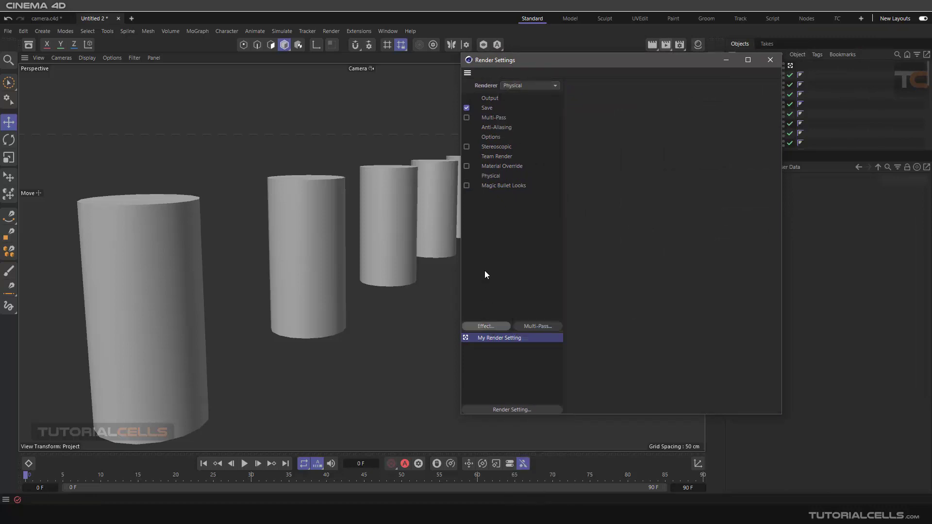
pyautogui.click(495, 179)
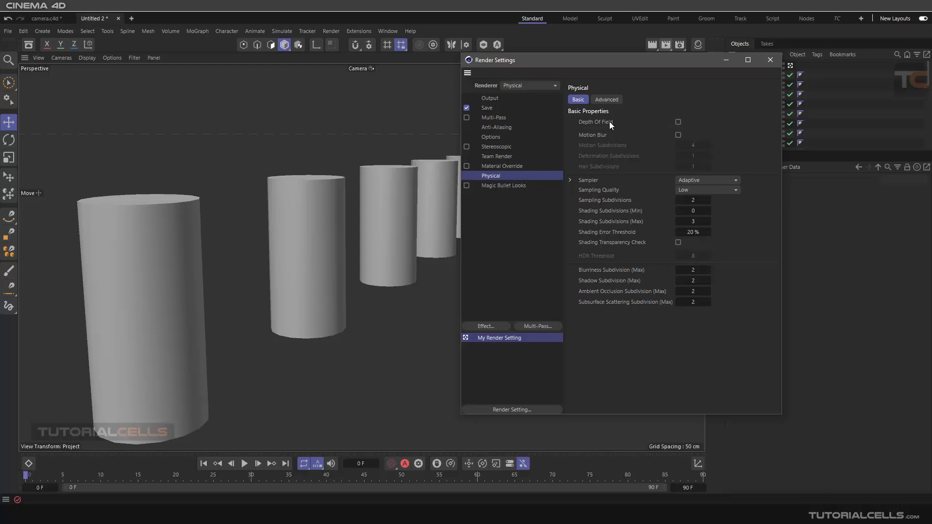
pyautogui.click(678, 122)
pyautogui.click(772, 59)
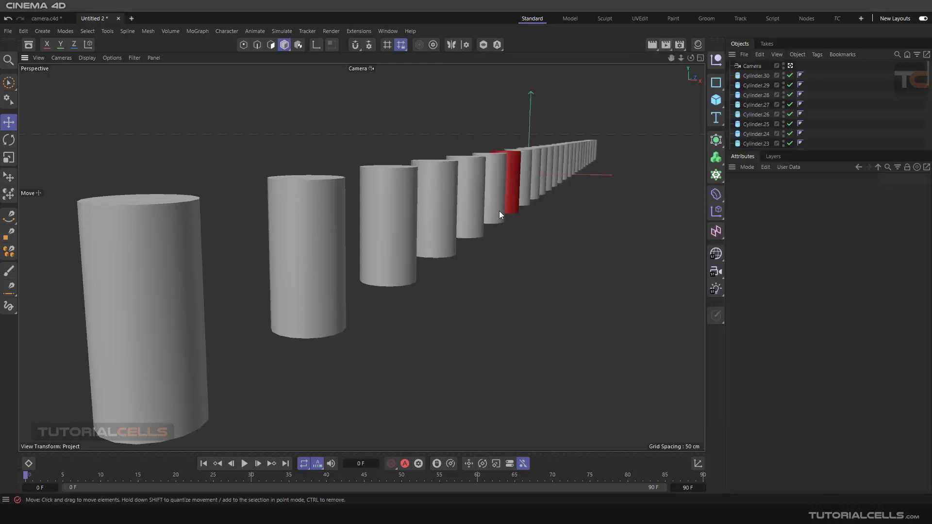
# Step: Select the Camera and set its Physical F-Stop to f/1.1 for very shallow focus
pyautogui.click(652, 44)
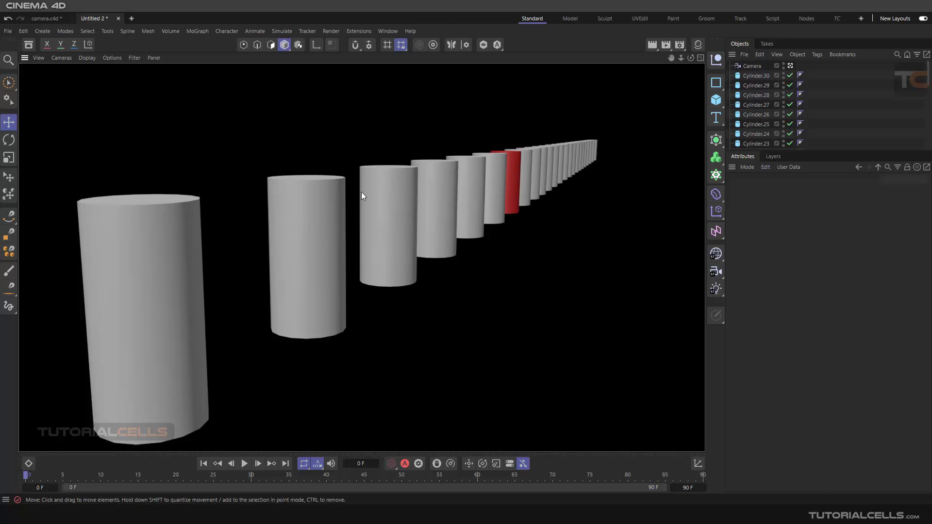
pyautogui.click(748, 68)
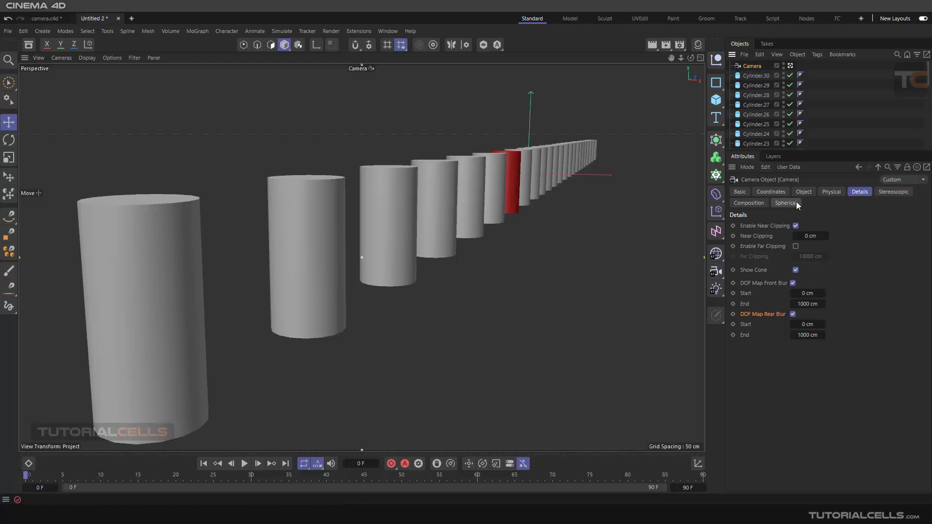
pyautogui.click(793, 283)
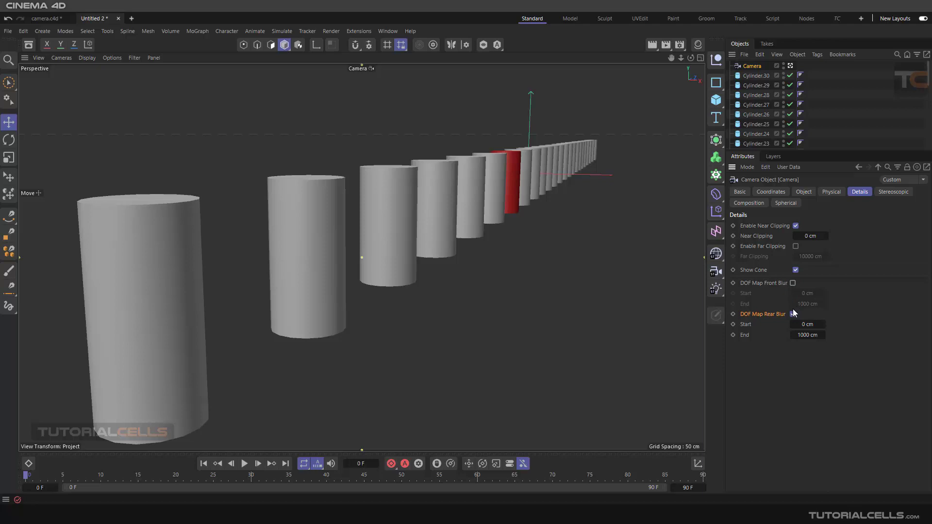
pyautogui.click(793, 283)
pyautogui.click(830, 192)
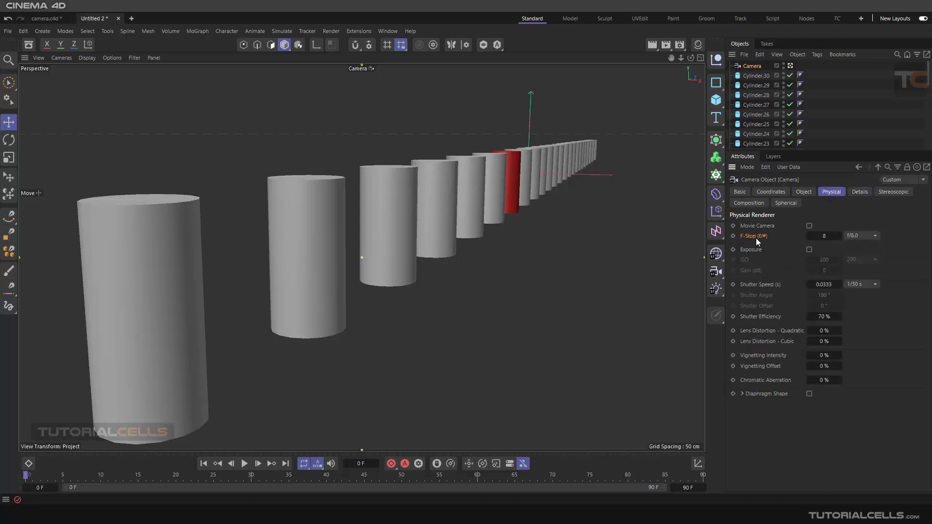
pyautogui.click(816, 240)
pyautogui.write('2')
pyautogui.press('Return')
pyautogui.click(875, 236)
pyautogui.click(862, 218)
# Step: Render test views of the cylinder row at f/1.1 to check the strong blur
pyautogui.click(652, 45)
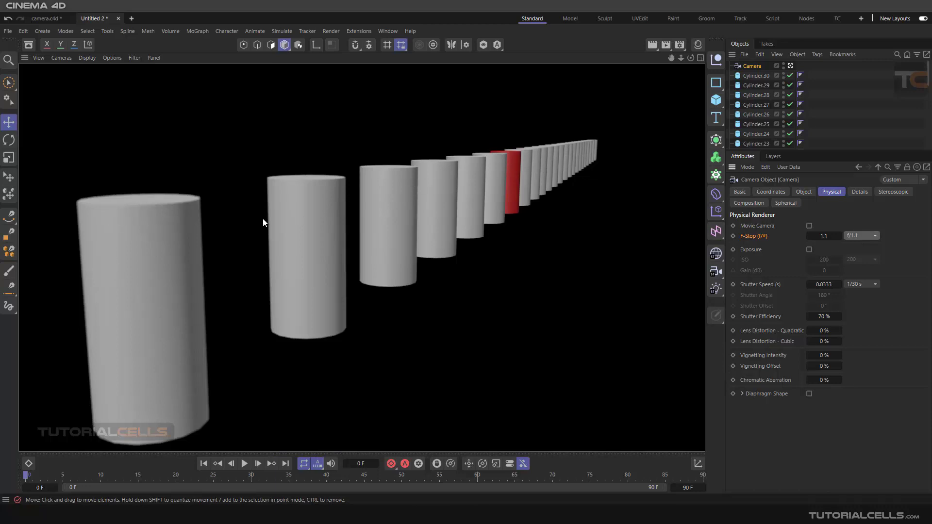
pyautogui.scroll(6, 268, 218)
pyautogui.scroll(6, 226, 185)
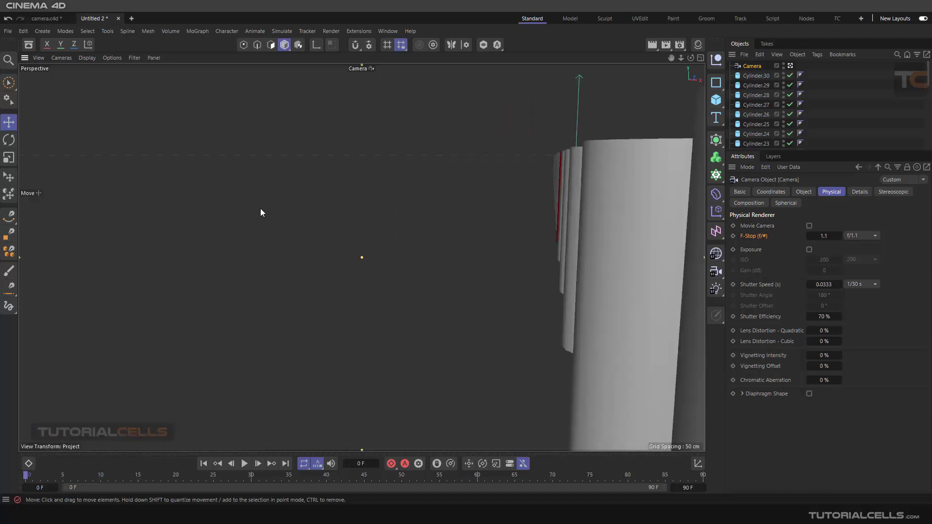
pyautogui.keyDown('alt'); pyautogui.moveTo(392, 249); pyautogui.dragTo(380, 207); pyautogui.keyUp('alt')
pyautogui.click(653, 44)
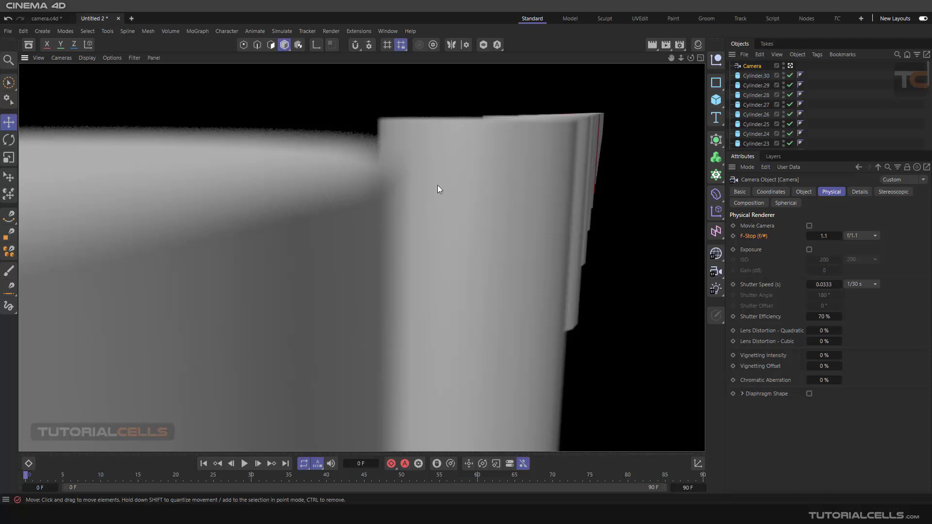
pyautogui.scroll(-10, 526, 189)
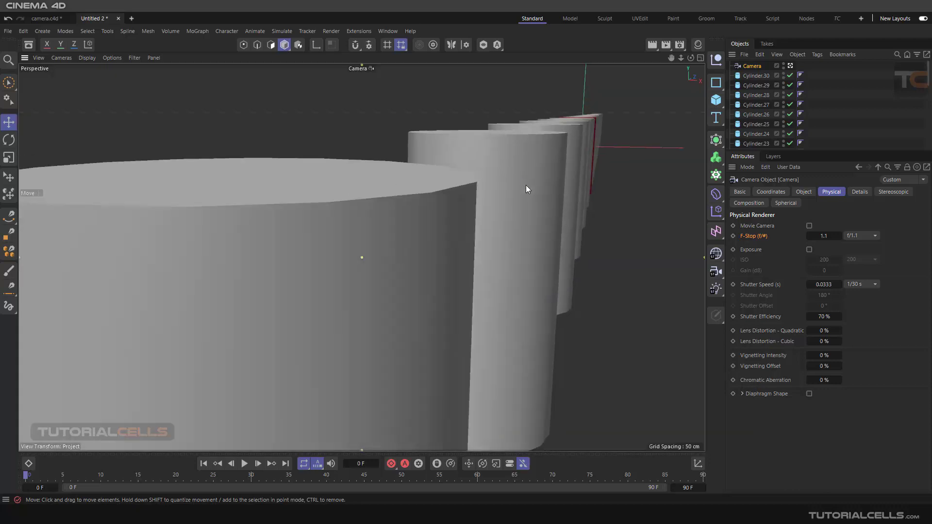
pyautogui.scroll(-8, 565, 167)
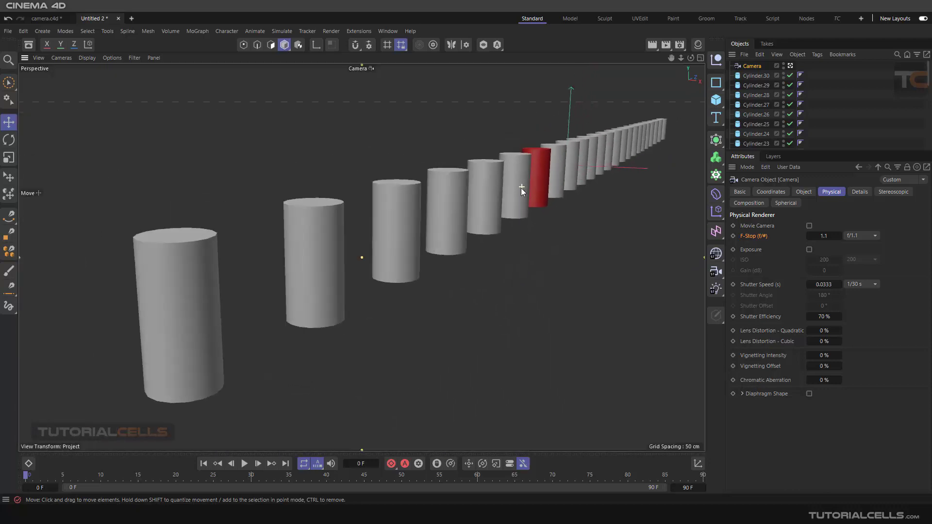
pyautogui.scroll(2, 534, 185)
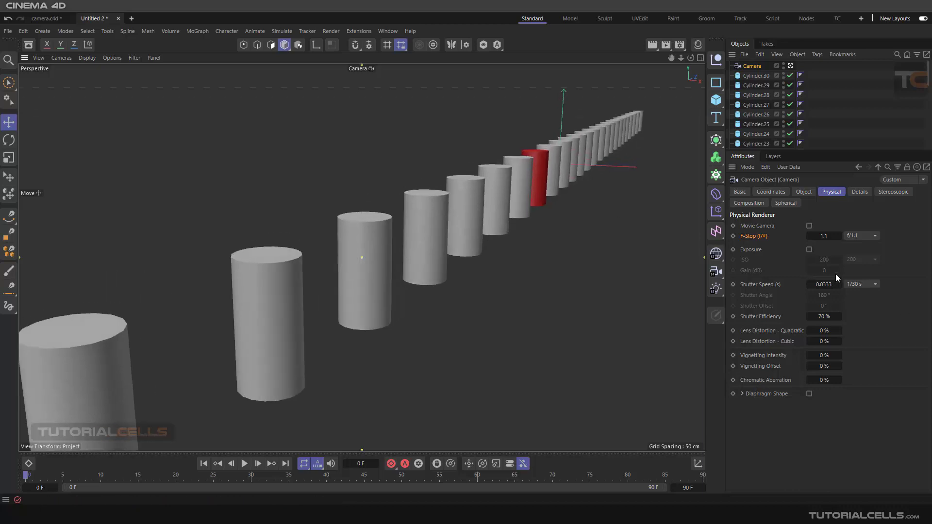
# Step: Set F-Stop back to 8 and re-render closer views of the cylinders
pyautogui.click(839, 237)
pyautogui.write('8')
pyautogui.press('Return')
pyautogui.scroll(5, 552, 157)
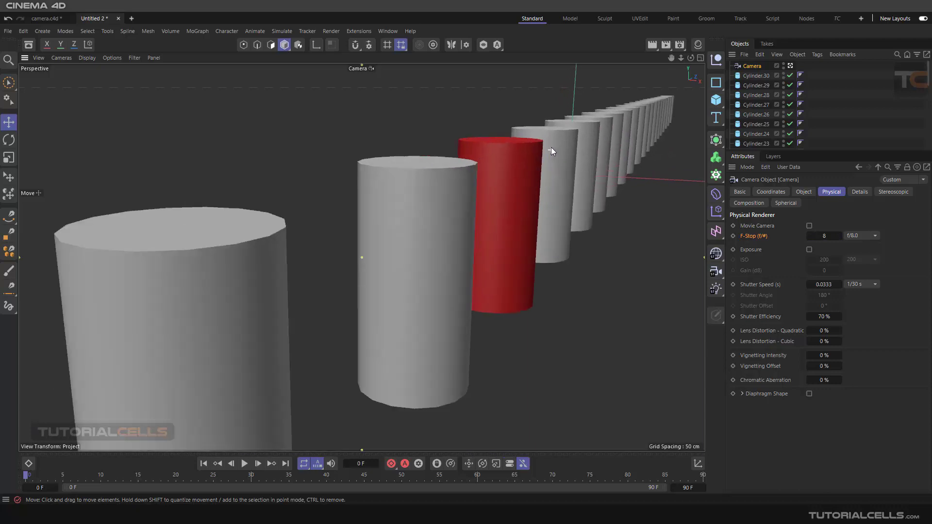
pyautogui.scroll(2, 553, 147)
pyautogui.click(652, 45)
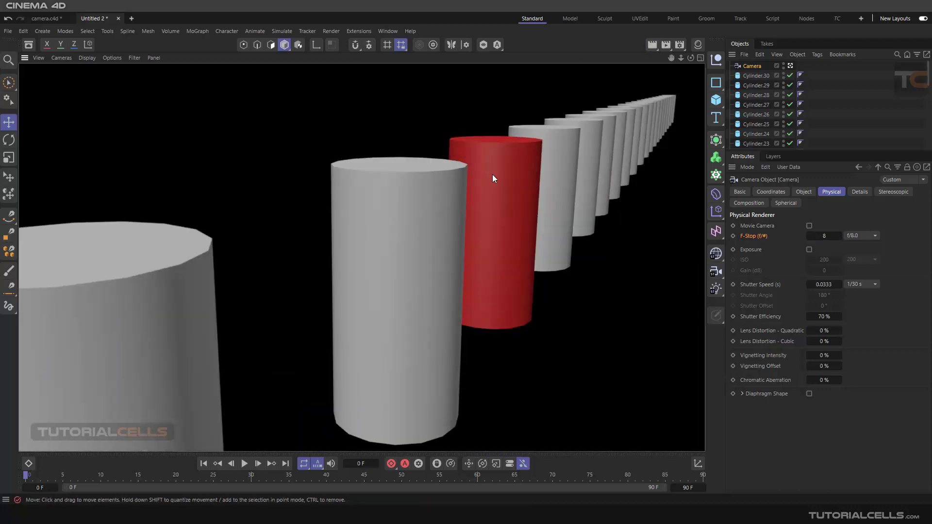
pyautogui.scroll(4, 468, 175)
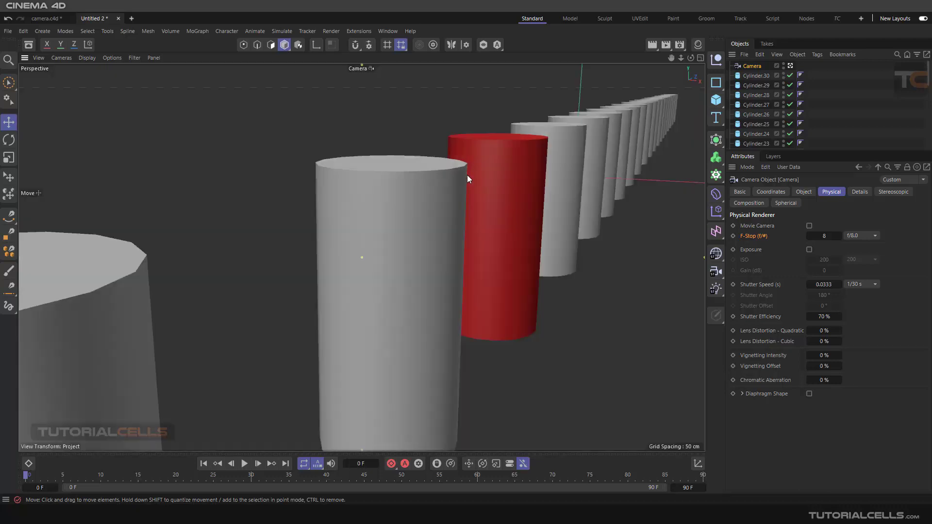
pyautogui.scroll(3, 457, 162)
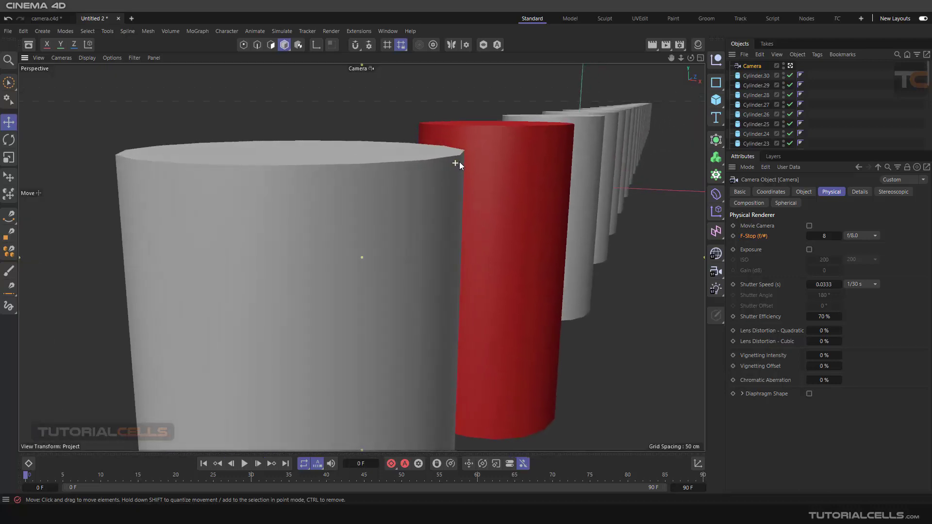
pyautogui.click(652, 44)
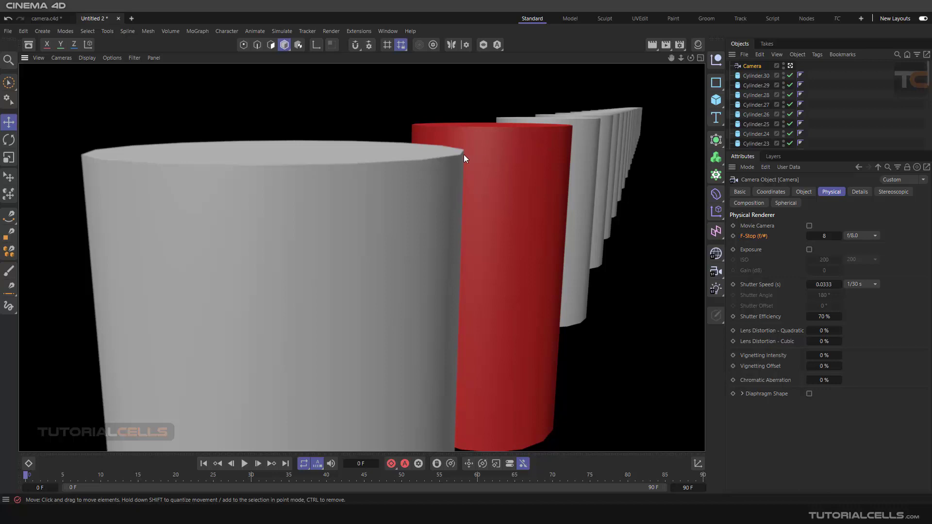
pyautogui.scroll(2, 456, 162)
pyautogui.keyDown('alt'); pyautogui.moveTo(458, 157); pyautogui.dragTo(470, 155); pyautogui.keyUp('alt')
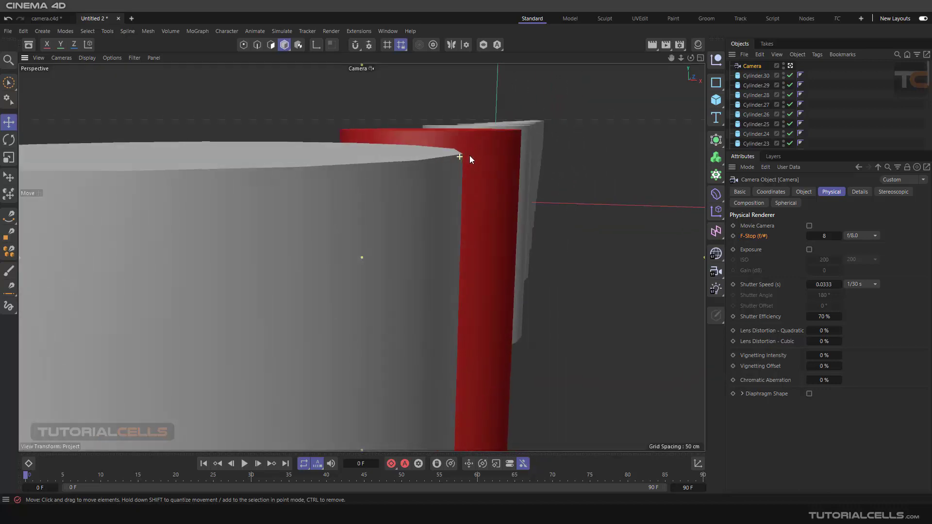
# Step: Render close-up previews around the red cylinder, then orbit back to the full cylinder row
pyautogui.click(417, 289)
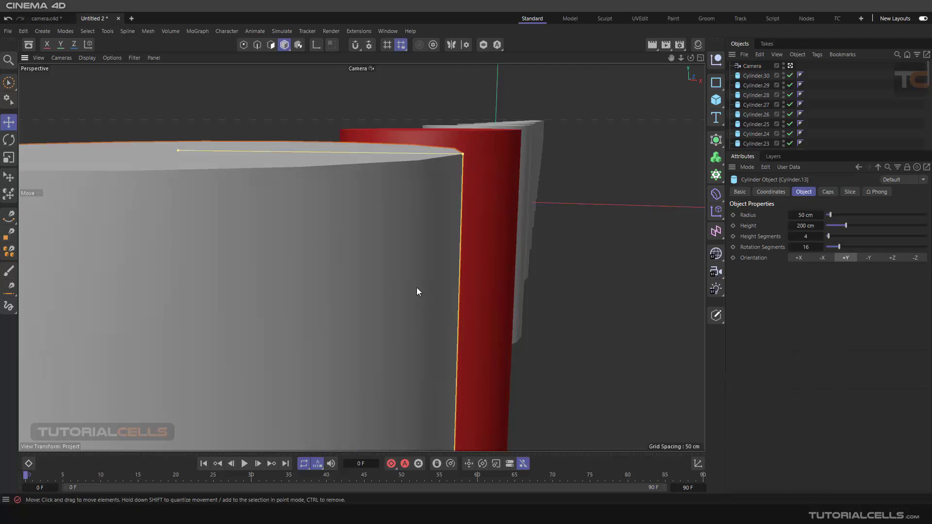
pyautogui.click(653, 44)
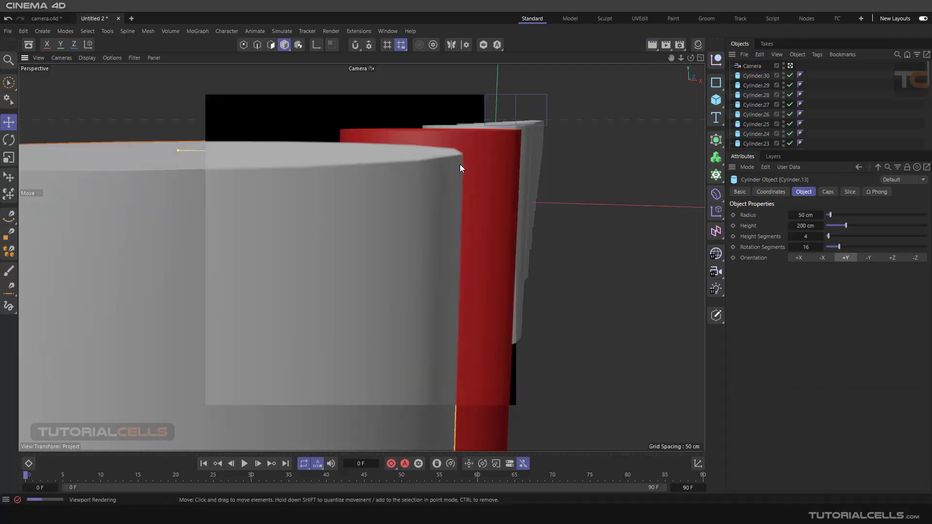
pyautogui.scroll(3, 462, 157)
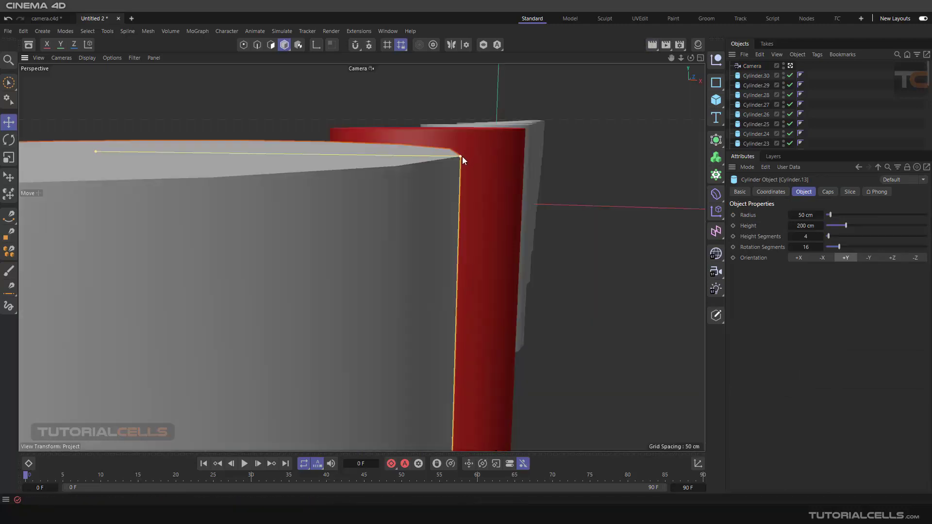
pyautogui.scroll(3, 503, 164)
pyautogui.scroll(-4, 503, 164)
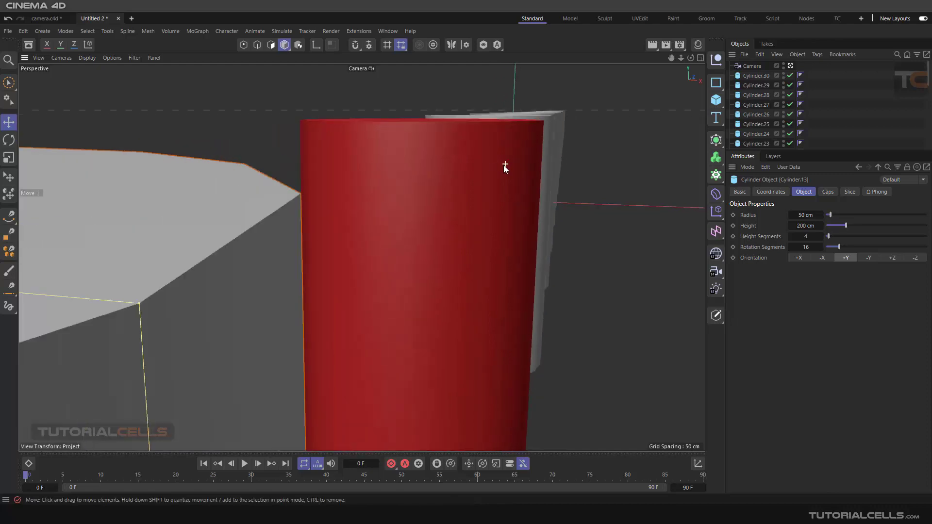
pyautogui.click(653, 44)
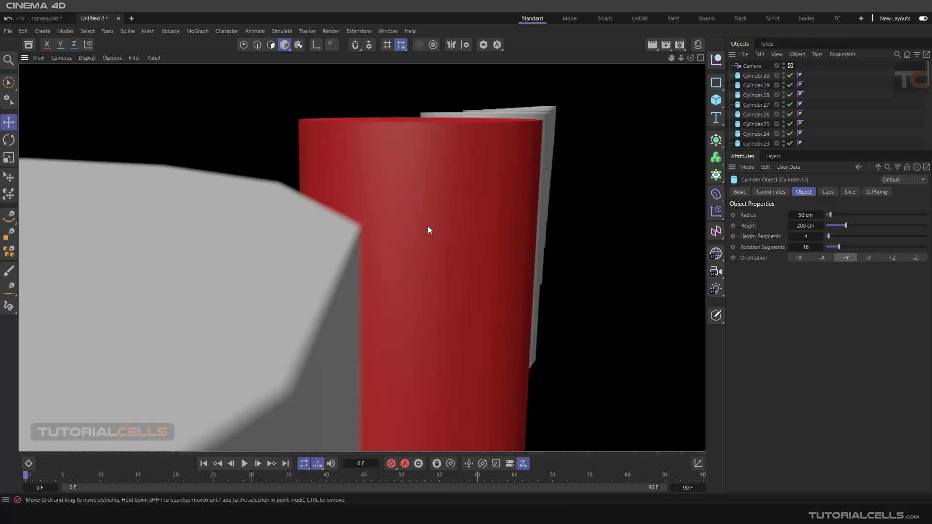
pyautogui.scroll(-8, 429, 230)
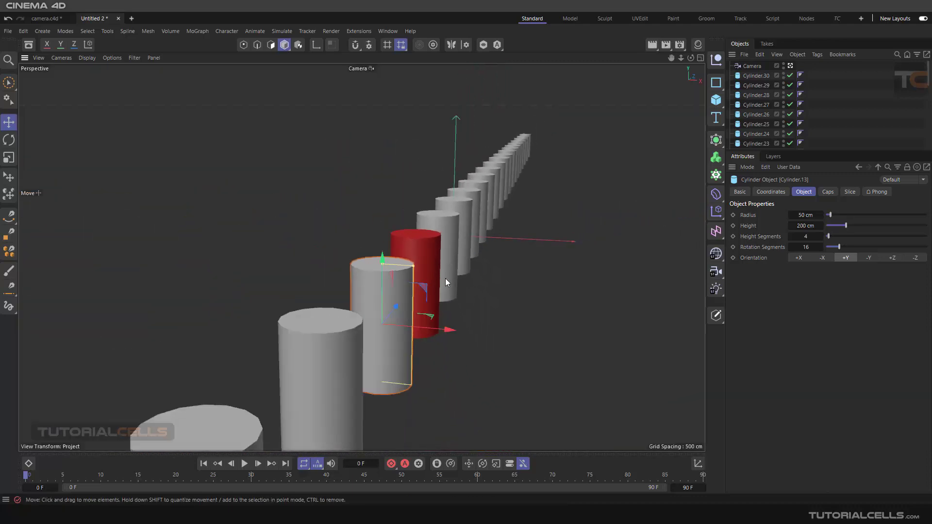
pyautogui.keyDown('alt'); pyautogui.moveTo(445, 278); pyautogui.dragTo(667, 147); pyautogui.keyUp('alt')
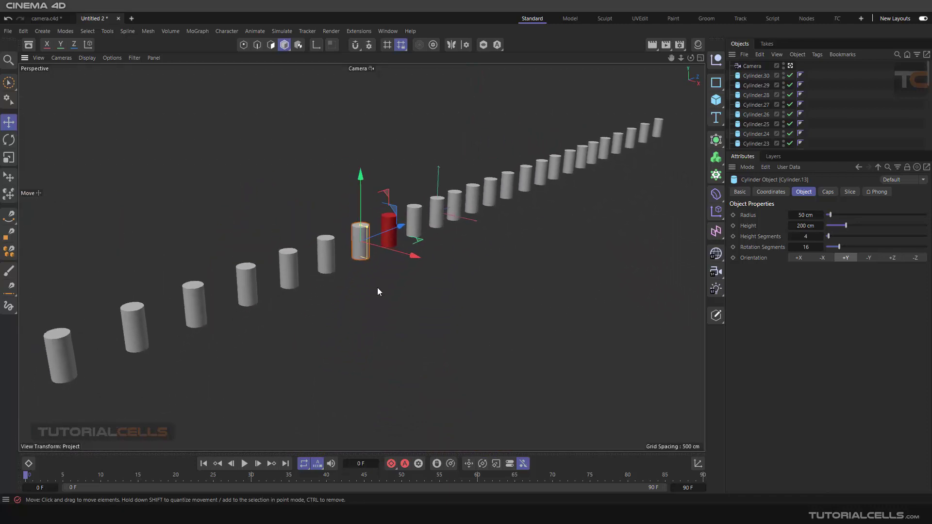
pyautogui.keyDown('alt'); pyautogui.moveTo(380, 292); pyautogui.dragTo(430, 269); pyautogui.keyUp('alt')
# Step: Select the Camera and show its Object tab: focal length 36 mm, focus distance 2236.0394 cm
pyautogui.click(416, 304)
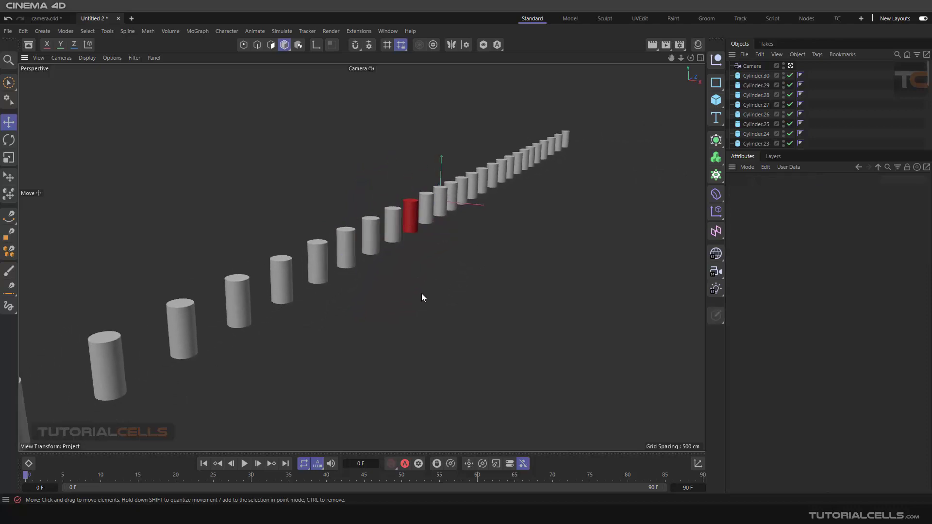
pyautogui.scroll(2, 422, 293)
pyautogui.scroll(-2, 422, 292)
pyautogui.scroll(3, 421, 291)
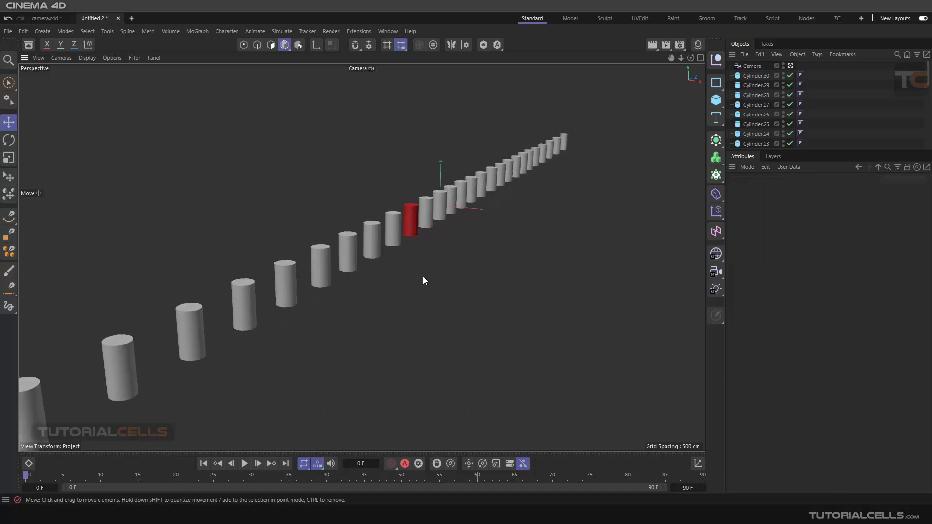
pyautogui.keyDown('alt'); pyautogui.moveTo(424, 281); pyautogui.dragTo(495, 259); pyautogui.keyUp('alt')
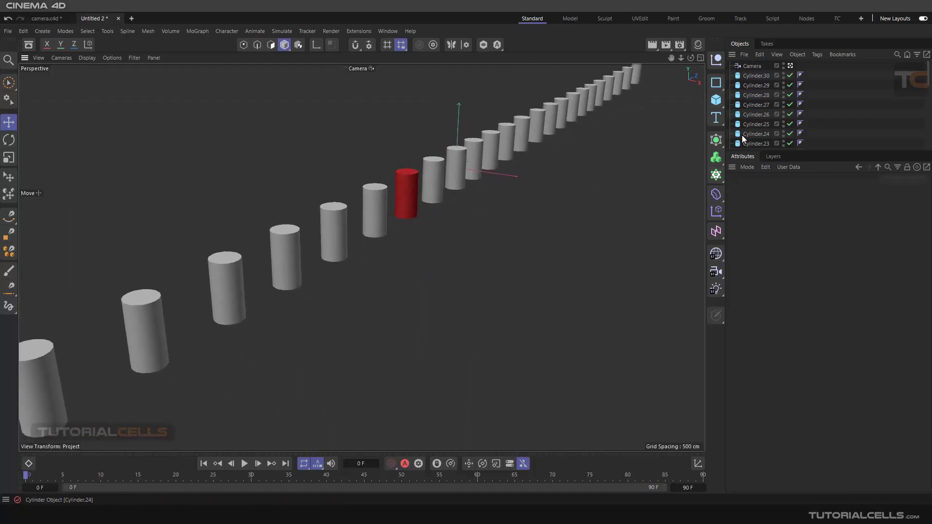
pyautogui.moveTo(739, 151); pyautogui.dragTo(739, 161)
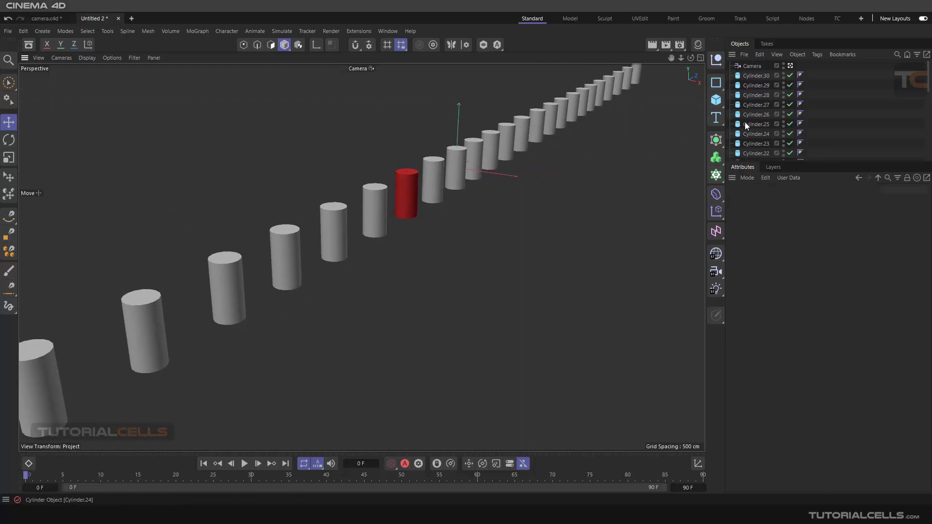
pyautogui.click(748, 66)
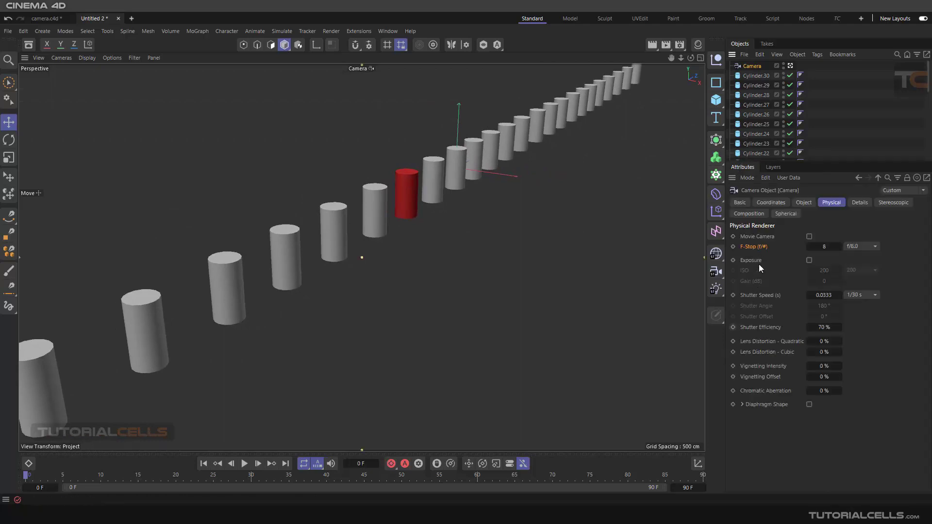
pyautogui.click(808, 204)
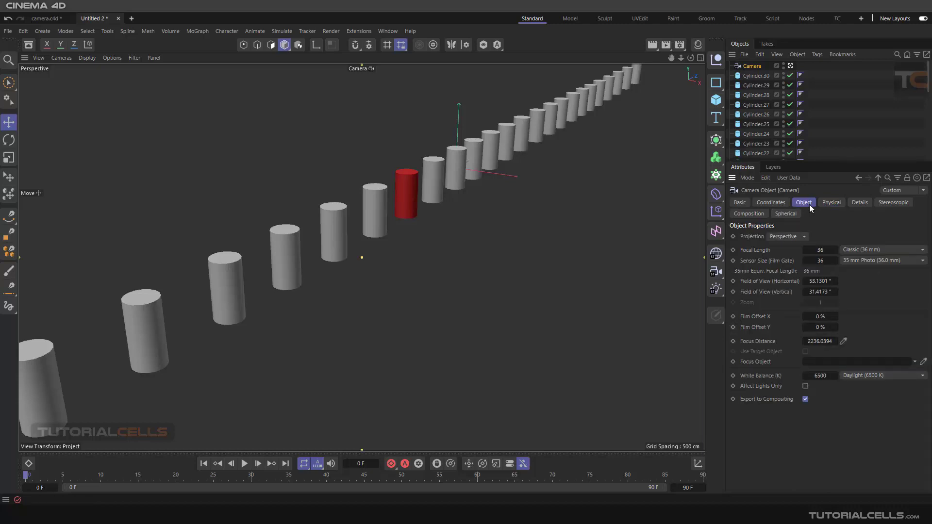
# Step: Switch the renderer from Physical to Standard in Render Settings
pyautogui.click(679, 44)
pyautogui.click(660, 62)
pyautogui.click(680, 38)
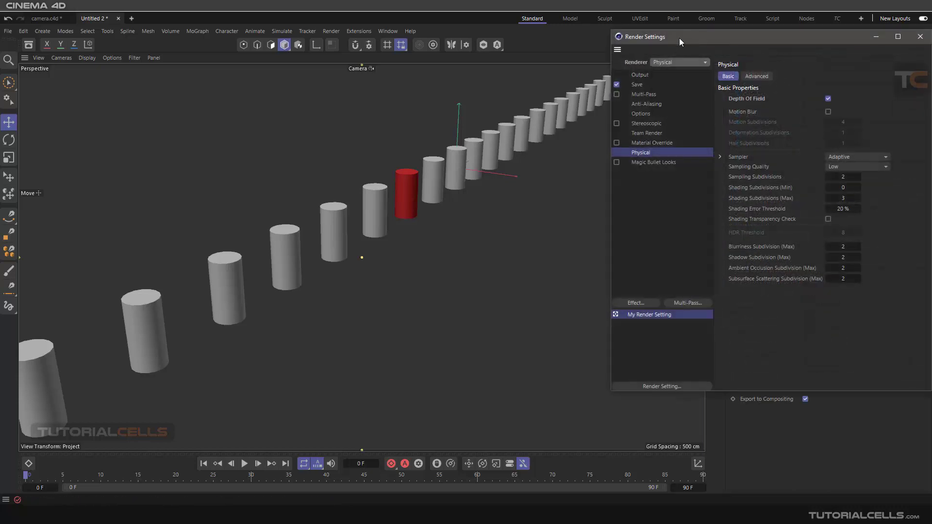
pyautogui.moveTo(665, 43); pyautogui.dragTo(523, 75)
pyautogui.click(535, 96)
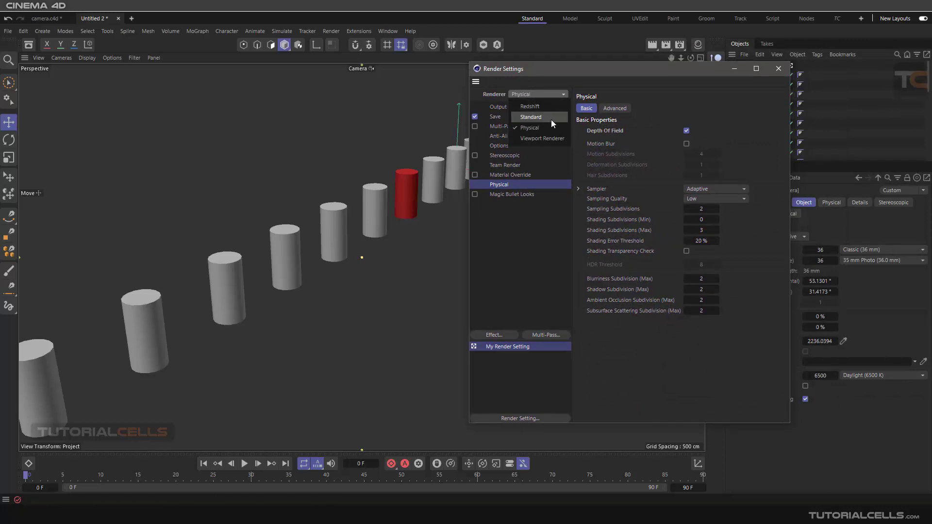
pyautogui.click(584, 69)
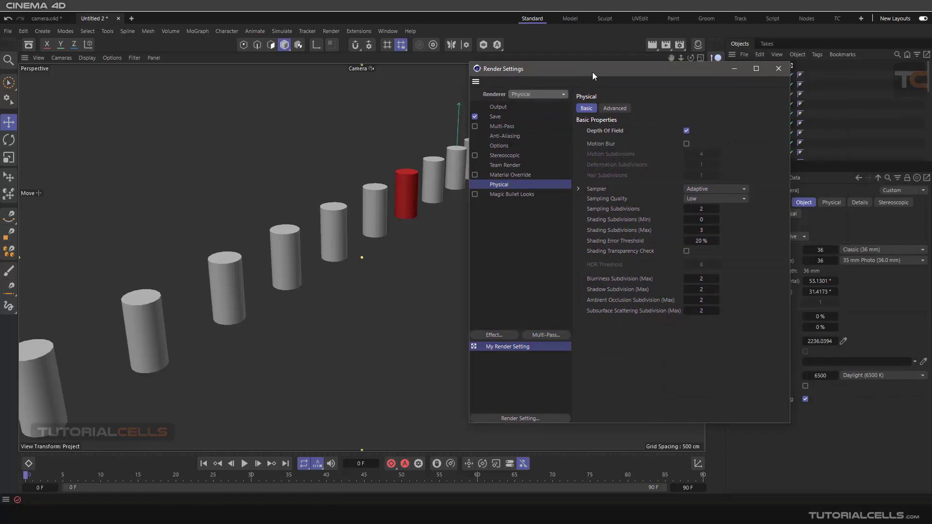
pyautogui.moveTo(593, 72); pyautogui.dragTo(544, 74)
pyautogui.click(488, 96)
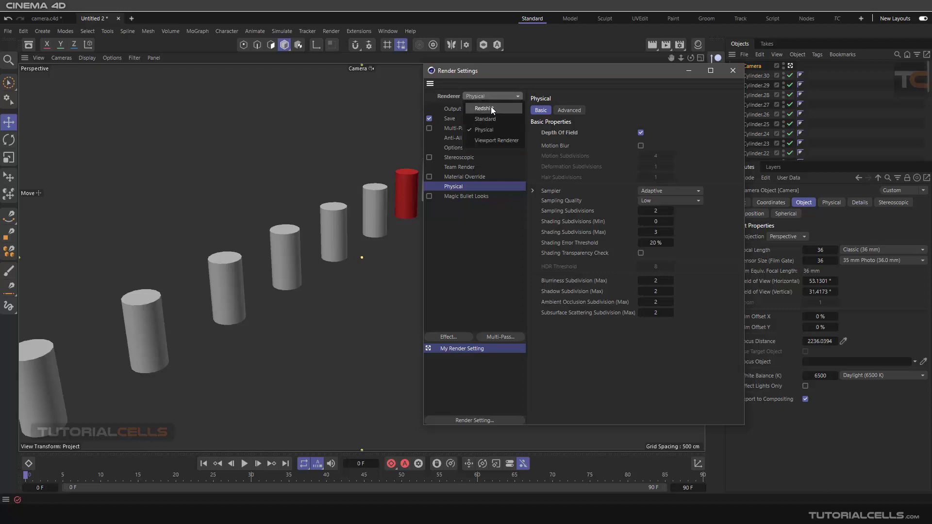
pyautogui.click(493, 109)
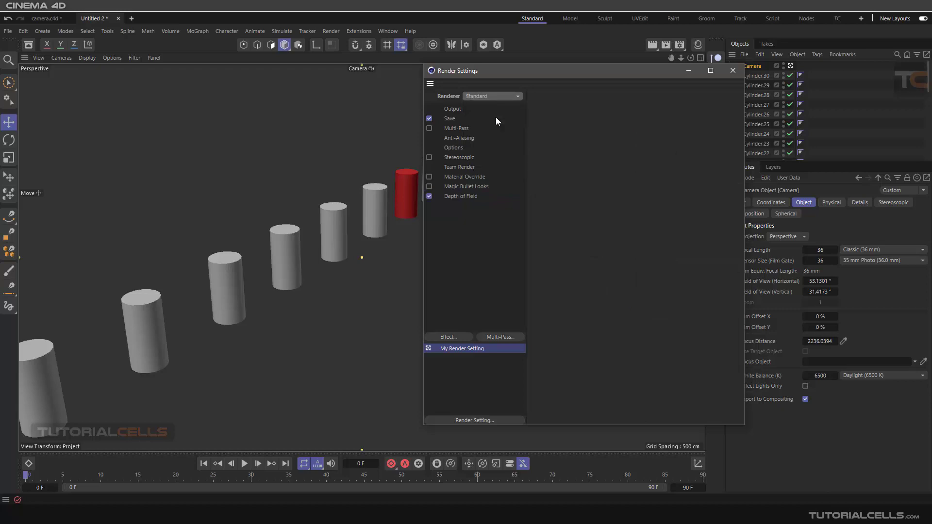
# Step: Delete the Depth of Field post-effect and show the camera's Details DOF blur settings
pyautogui.click(450, 196)
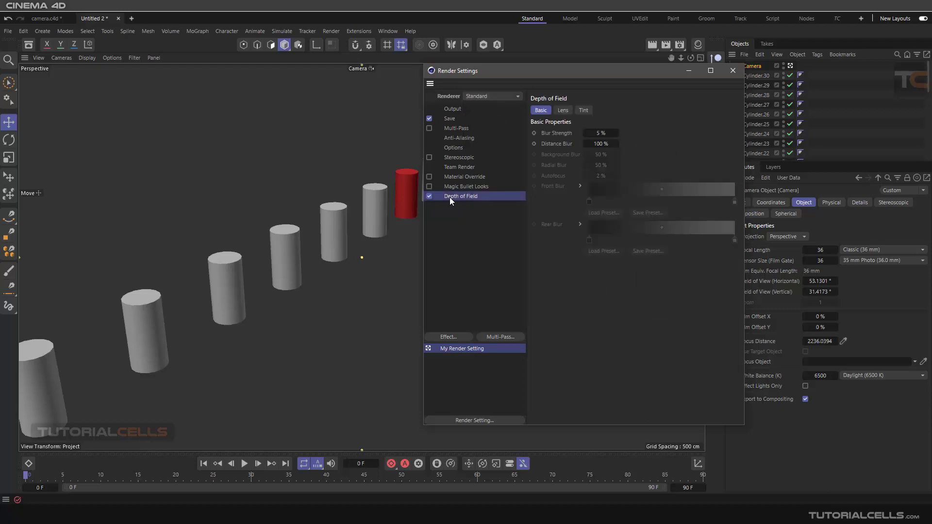
pyautogui.press('Delete')
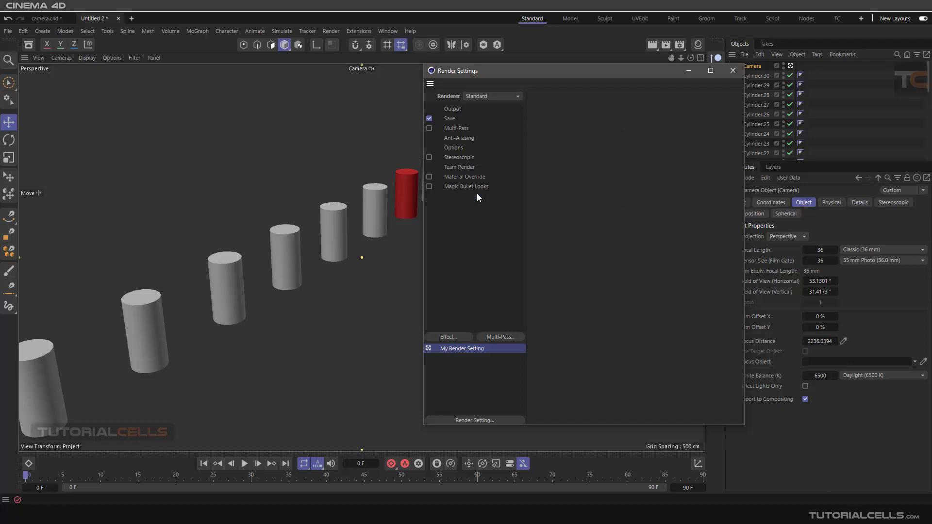
pyautogui.click(733, 72)
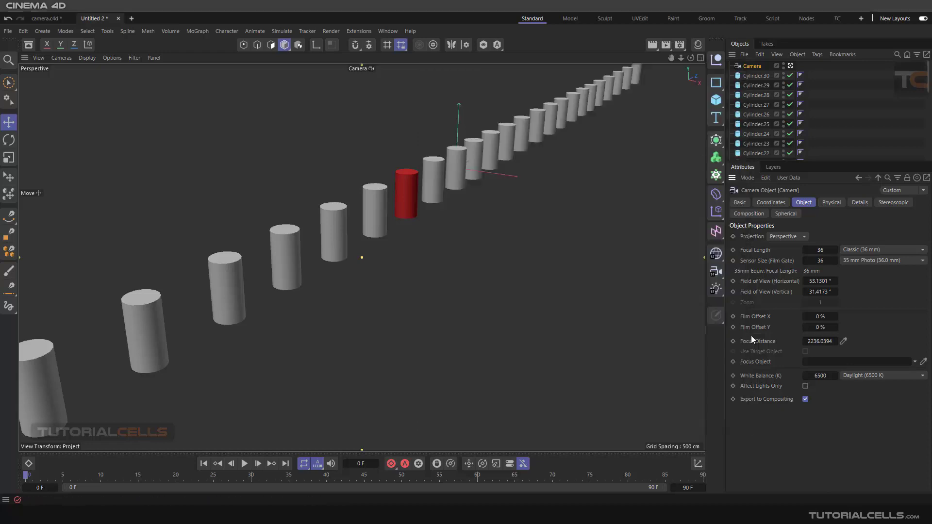
pyautogui.click(859, 202)
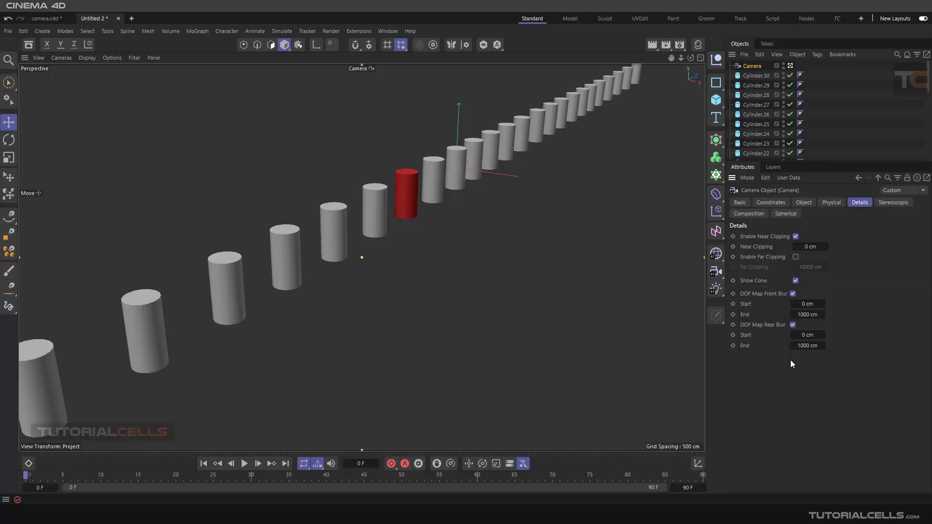
# Step: Zoom, pan and orbit to close in on the red cylinder behind the nearer grey ones
pyautogui.scroll(-3, 409, 196)
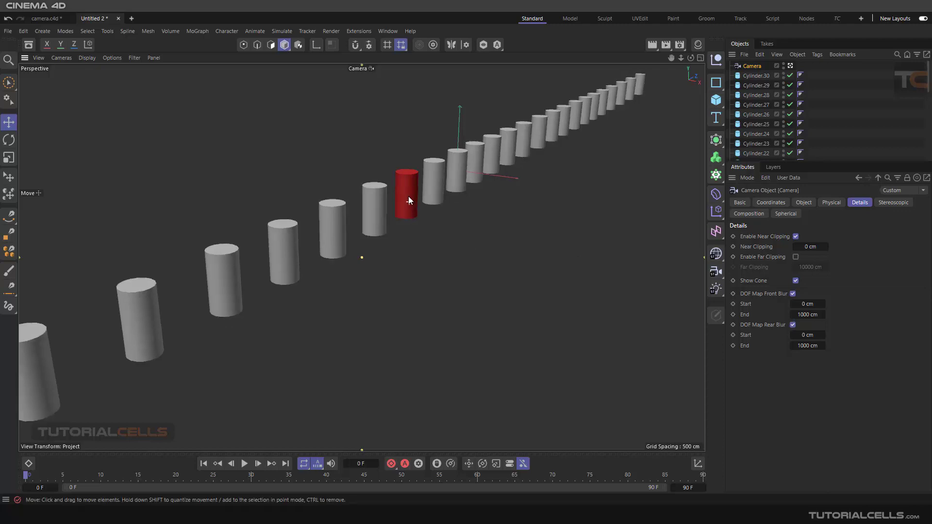
pyautogui.keyDown('alt'); pyautogui.moveTo(420, 196); pyautogui.dragTo(485, 183, button='middle'); pyautogui.keyUp('alt')
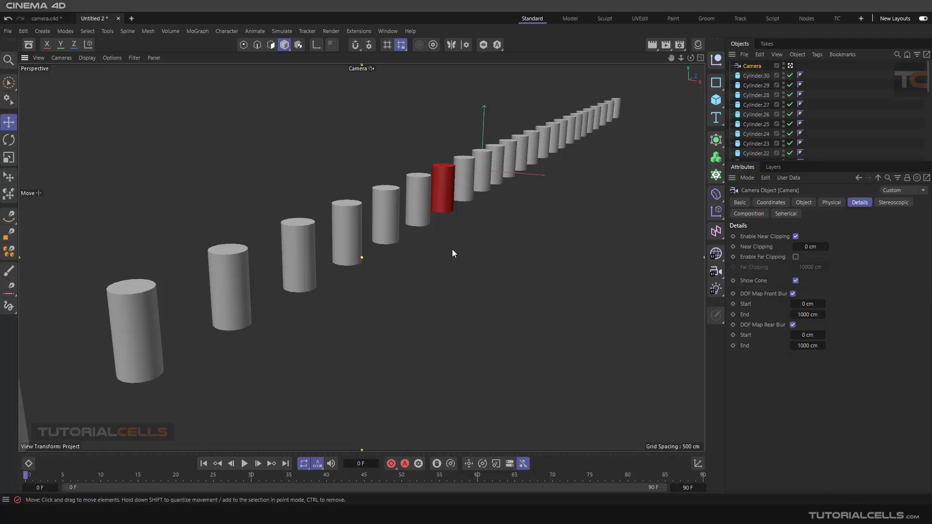
pyautogui.scroll(4, 436, 192)
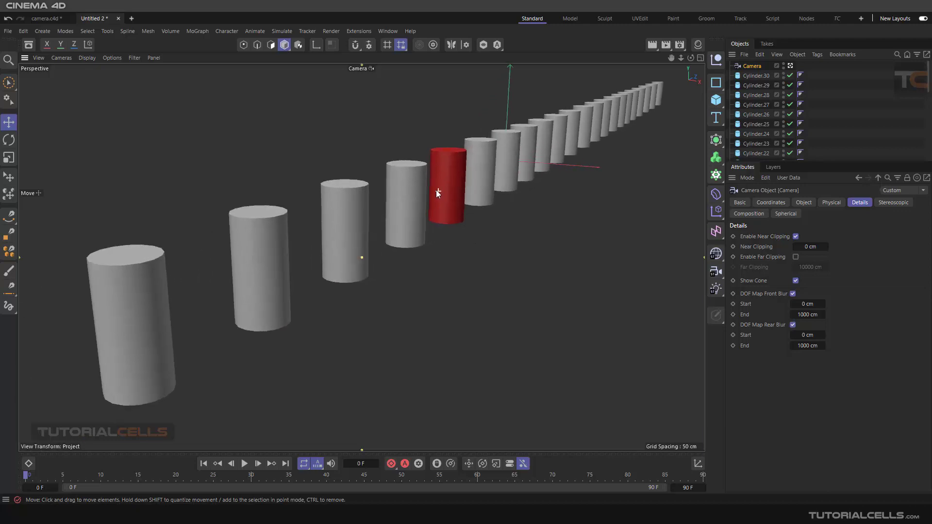
pyautogui.keyDown('alt'); pyautogui.moveTo(436, 188); pyautogui.dragTo(435, 193); pyautogui.keyUp('alt')
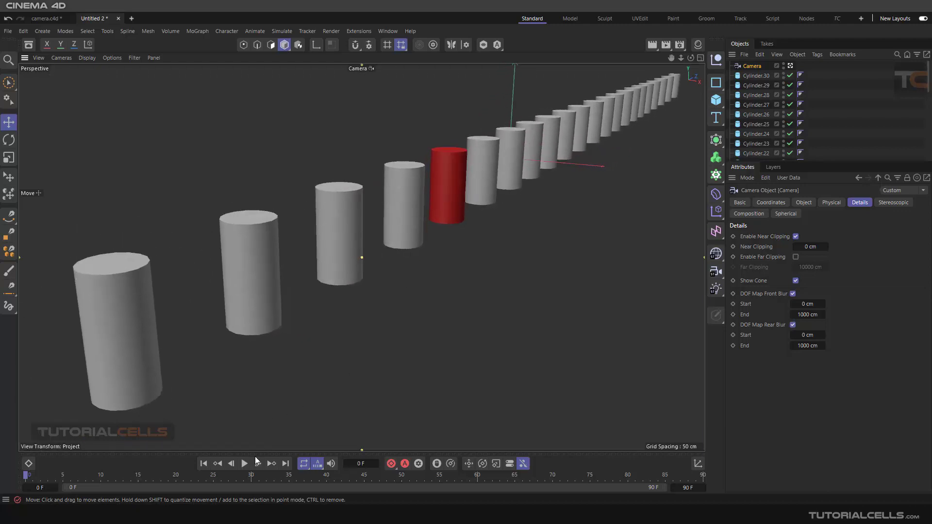